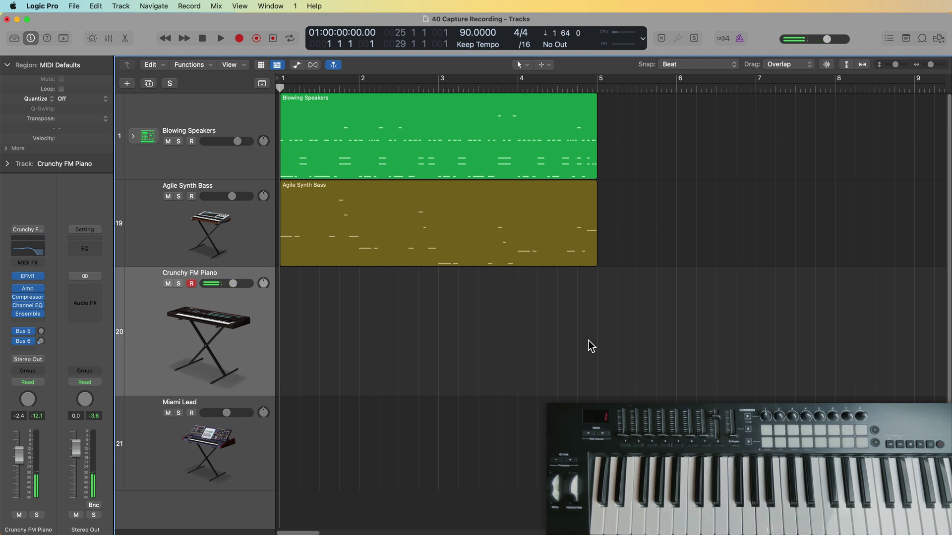
Capture the performance just played on the Crunchy FM Piano track and inspect the resulting region in the Piano Roll.
left_click(272, 39)
double_click(488, 365)
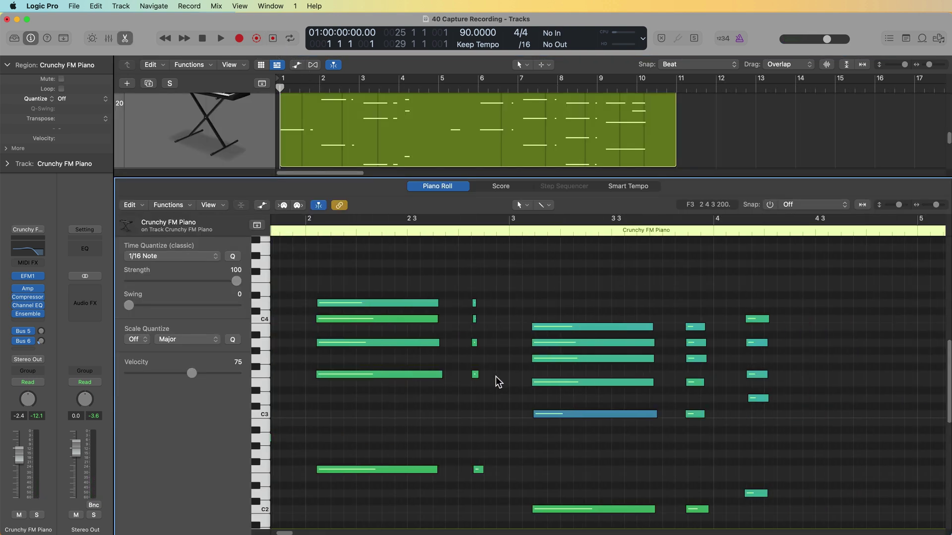
key("z")
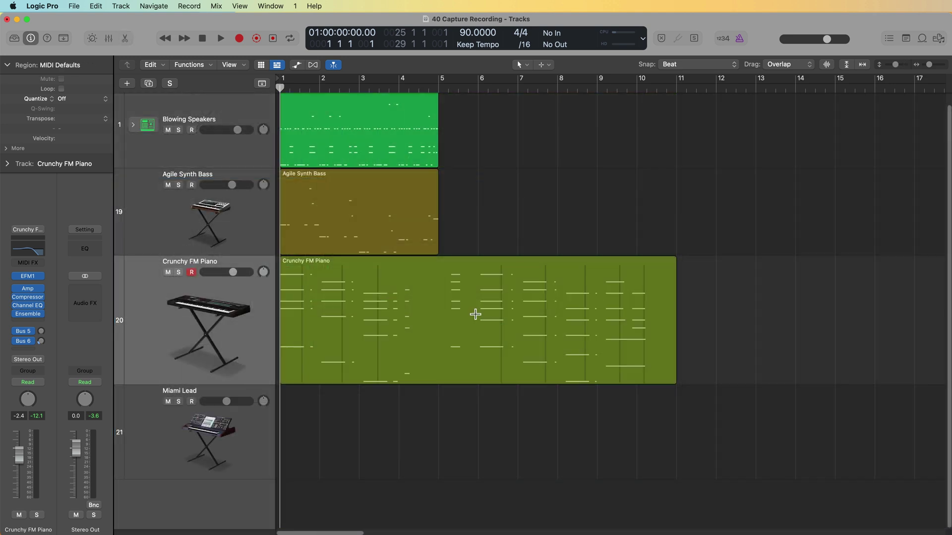
Delete the part of the Crunchy FM Piano region before bar 6.
left_click_drag(479, 317, 252, 333)
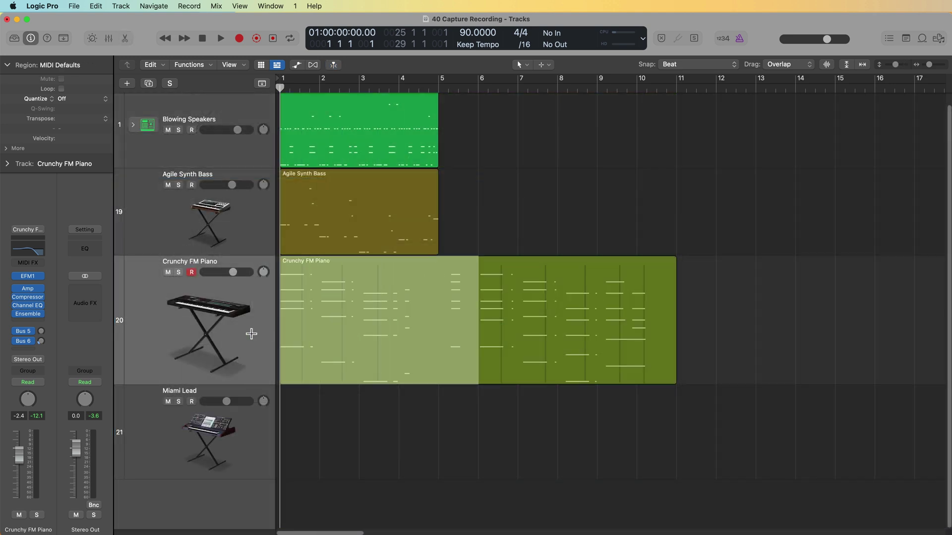
key("Delete")
left_click(479, 205)
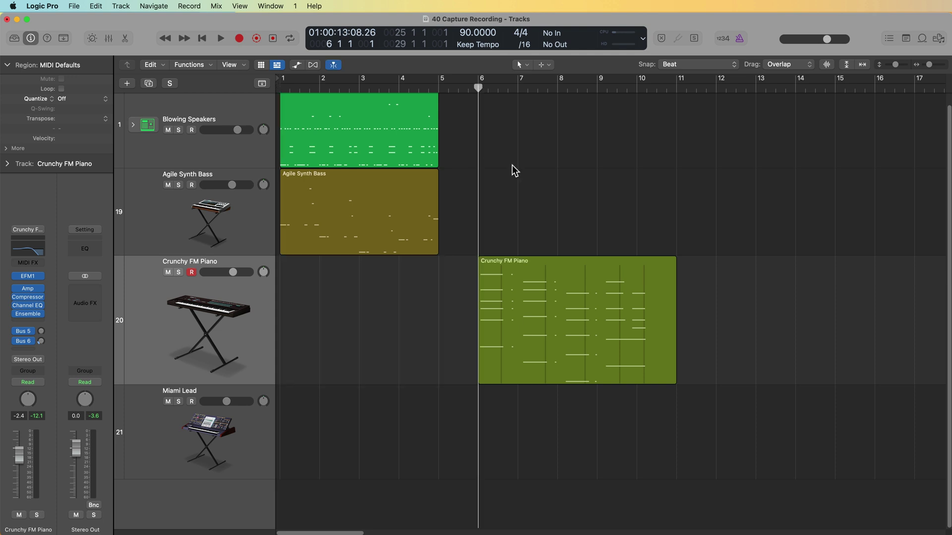
With snapping off, trim the empty space before the first piano chord and move the Crunchy FM Piano region to bar 1.
key("super+Right")
key("super+Right")
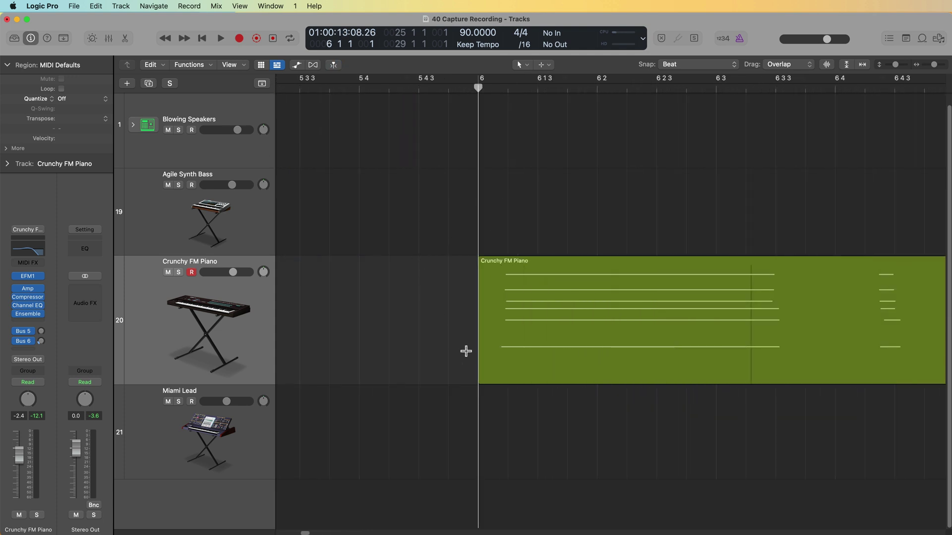
left_click_drag(478, 348, 412, 292)
left_click(665, 64)
left_click_drag(429, 170, 314, 355)
key("super+Left")
key("super+Left")
key("super+Left")
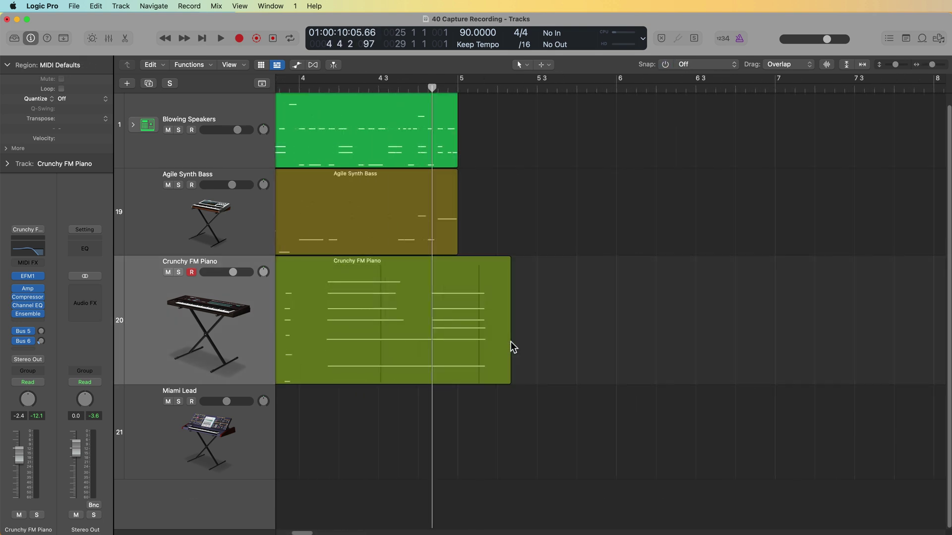
key("super+Right")
key("super+Left")
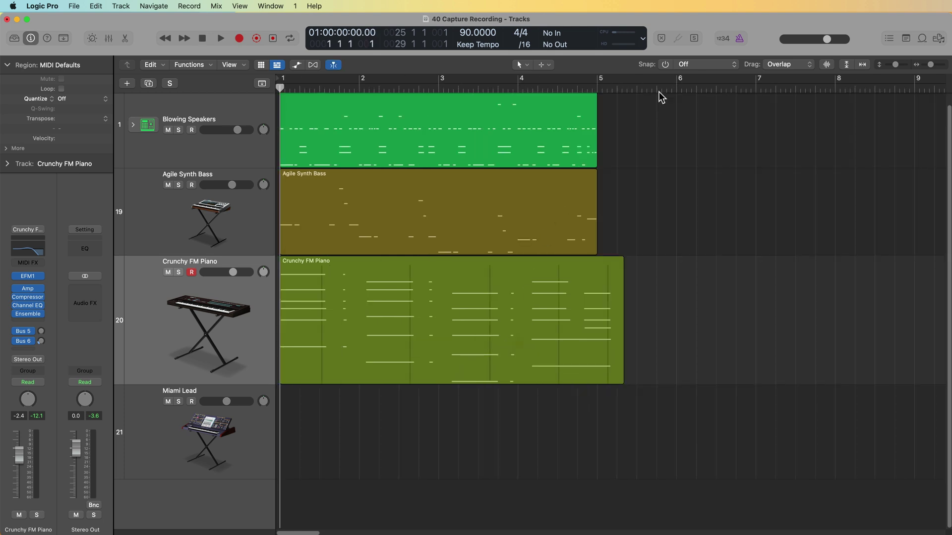
Turn snapping back on with Beat as the value and time-compress the Crunchy FM Piano region to end at bar 5.
left_click(666, 67)
left_click(703, 65)
left_click(632, 115)
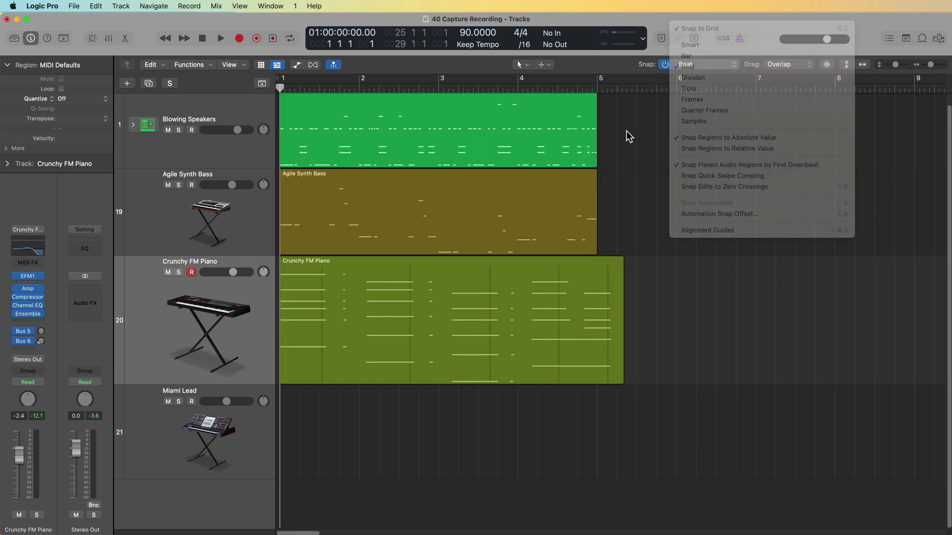
left_click_drag(619, 360, 597, 360)
left_click(635, 364)
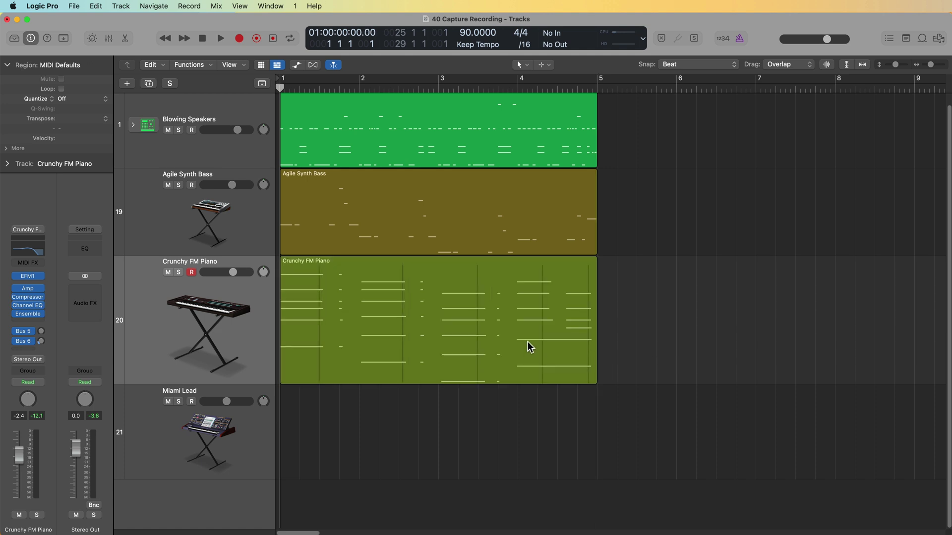
Open the Crunchy FM Piano region in the Piano Roll and quantize all its notes to 1/16 Note.
double_click(527, 341)
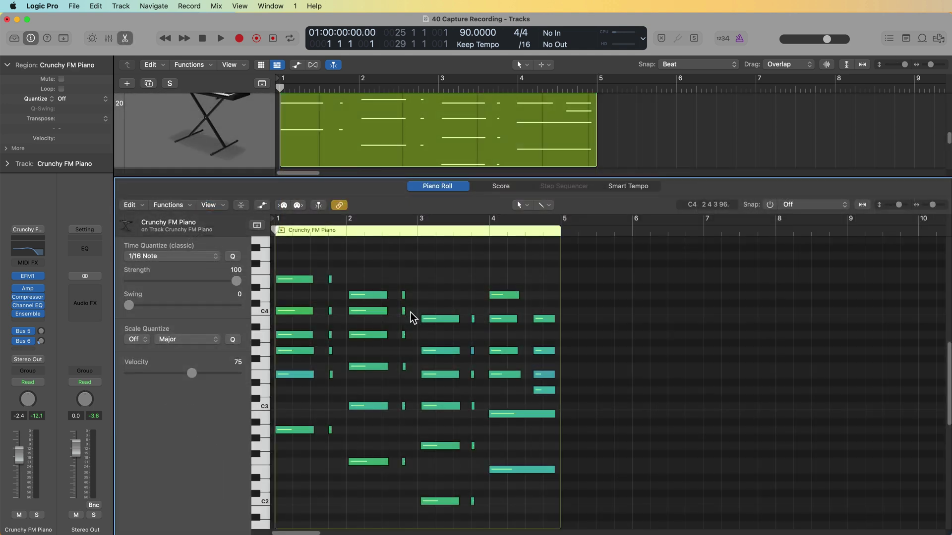
key("super+Right")
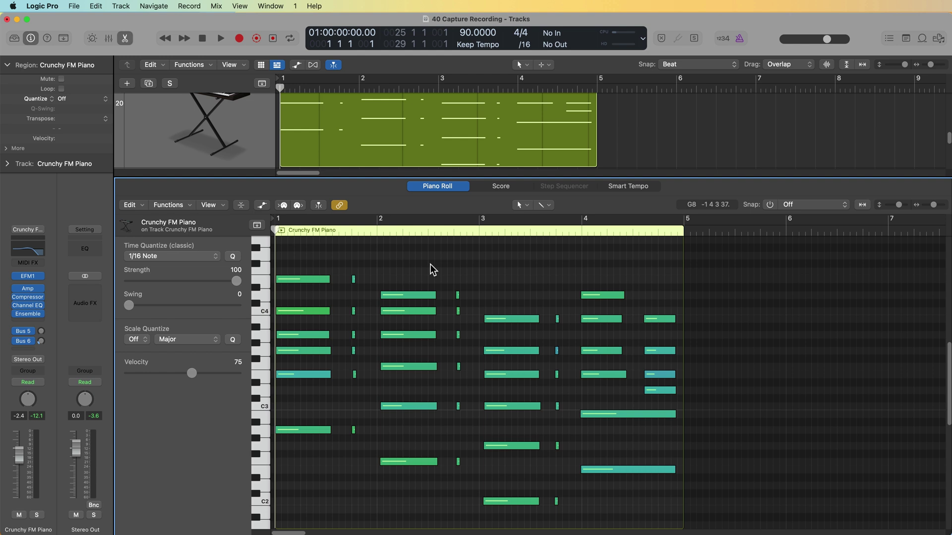
key("super+a")
left_click(198, 256)
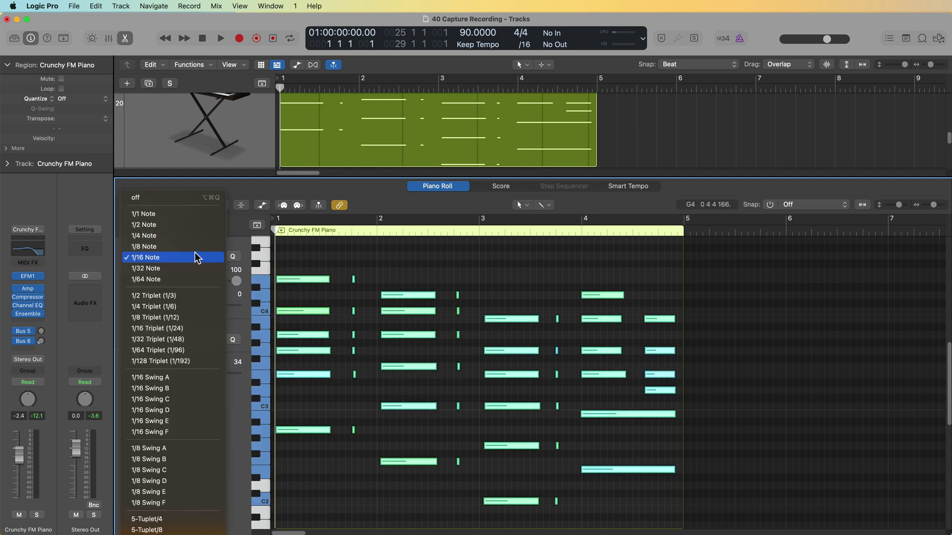
left_click(193, 250)
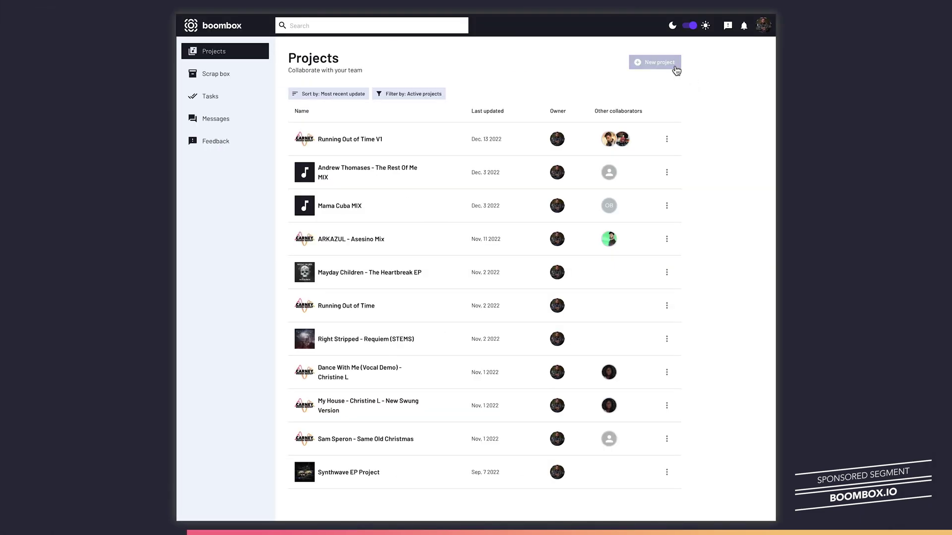
Switch to Boombox and create a new project named The Best of Me.
left_click(675, 68)
type("The Best")
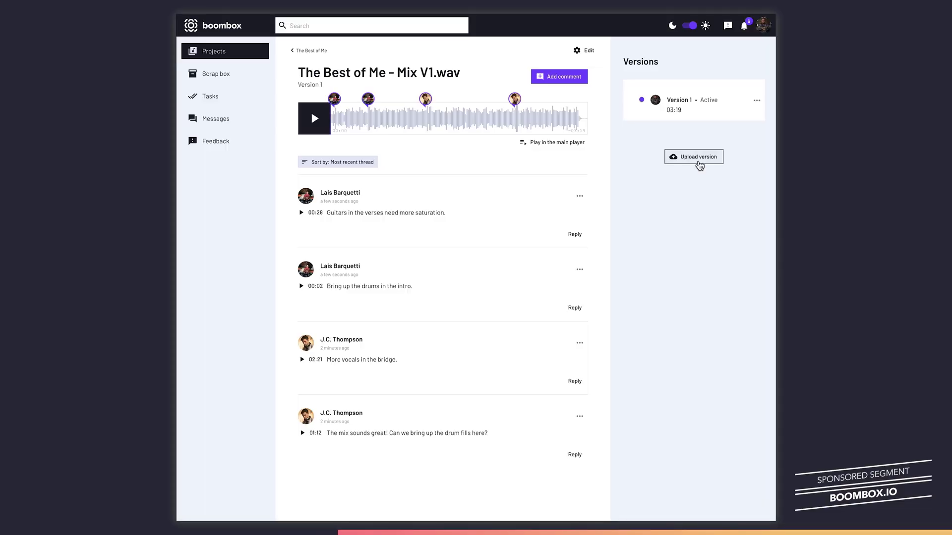
Start a new version upload for the mix and begin adding a collaborator to the The Best of Me project.
left_click(700, 166)
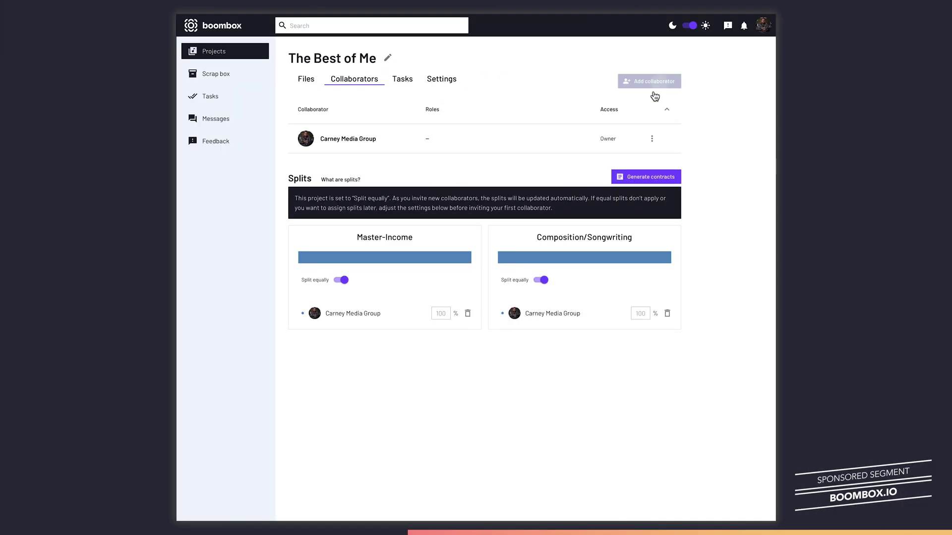
left_click(649, 81)
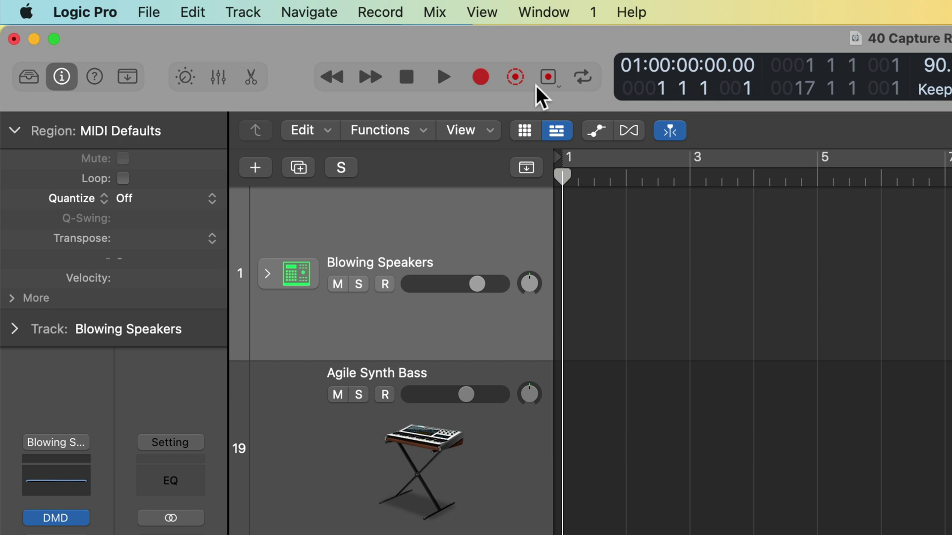
Switch back to Logic Pro and customize the control bar so that it includes Capture Recording.
right_click(289, 71)
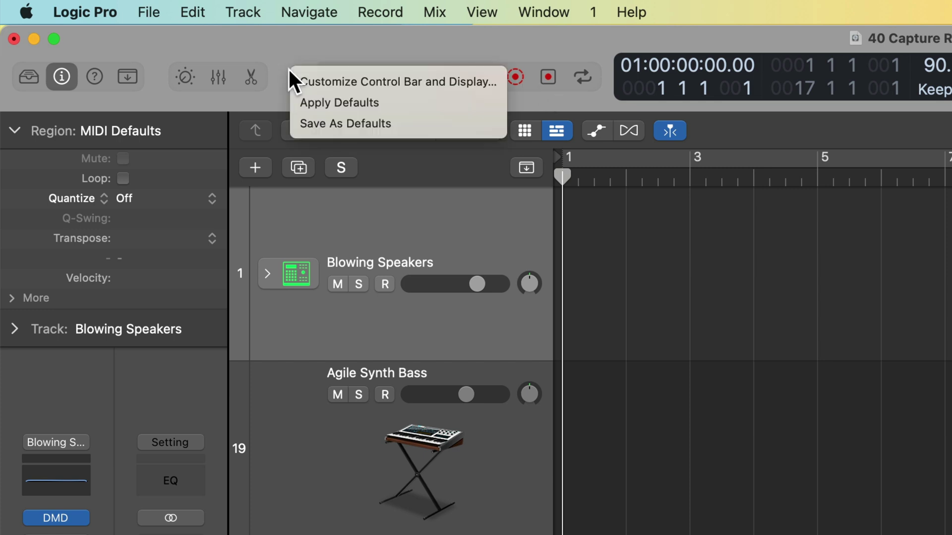
left_click(320, 83)
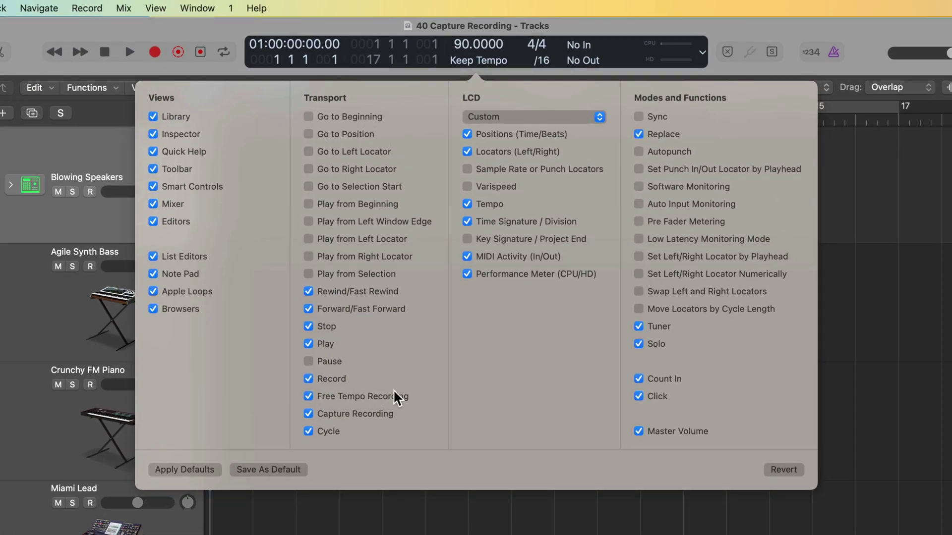
left_click(372, 419)
left_click(329, 415)
left_click(435, 497)
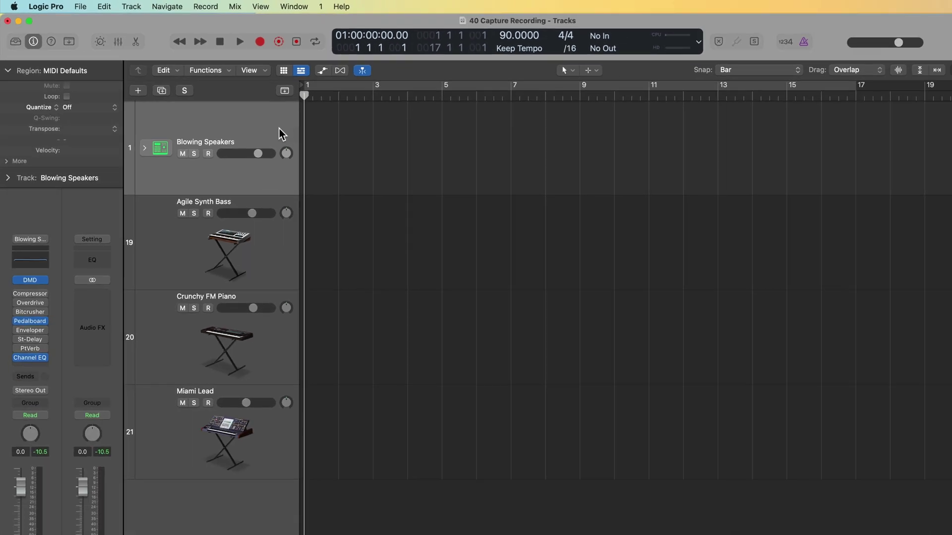
Record-enable the Blowing Speakers track and capture the drum performance just played as a region.
left_click(208, 154)
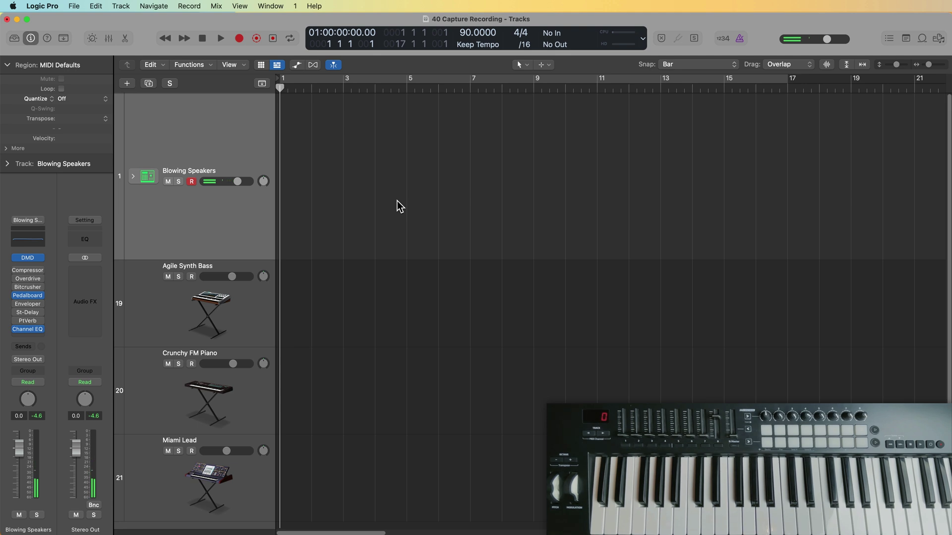
left_click(275, 40)
left_click(581, 356)
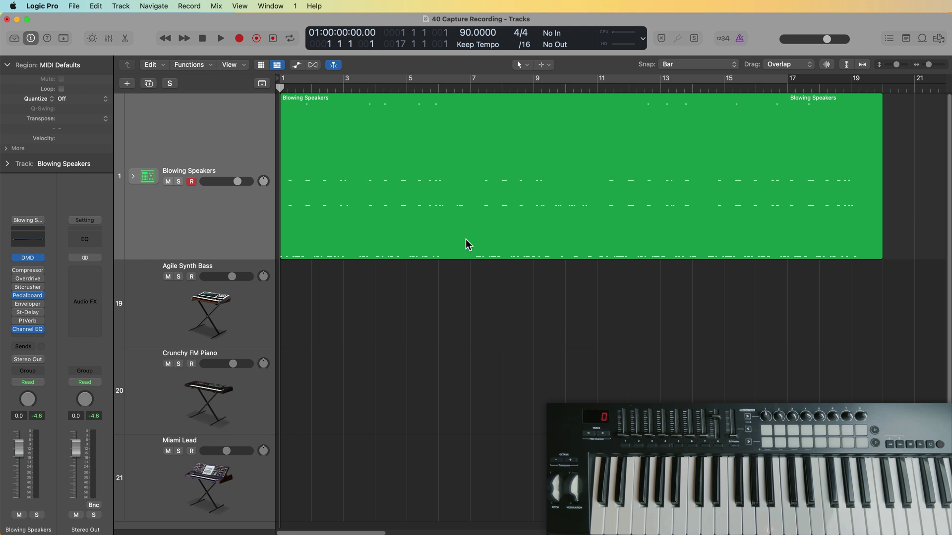
Examine the captured Blowing Speakers drum notes across the region in the Piano Roll.
double_click(376, 200)
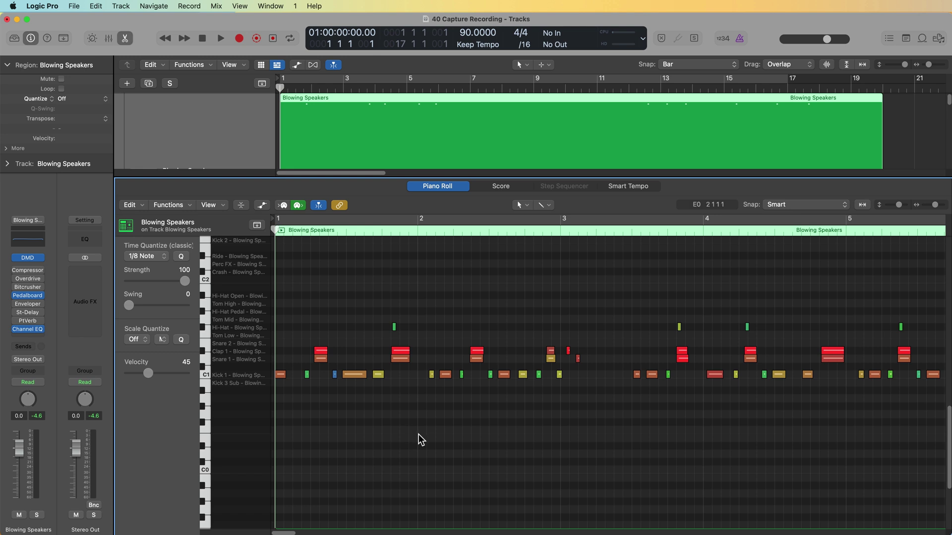
scroll(417, 439, "right", 10)
scroll(438, 441, "right", 10)
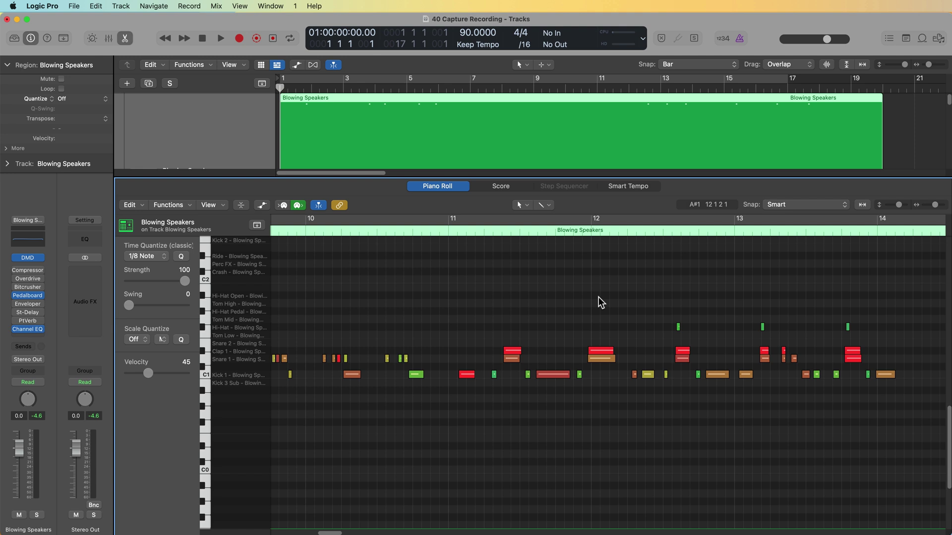
scroll(600, 296, "left", 10)
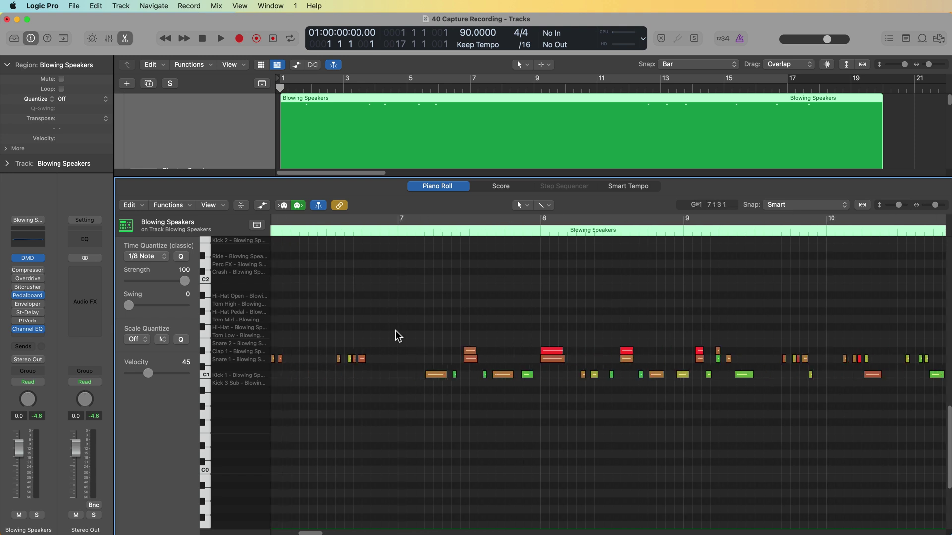
key("e")
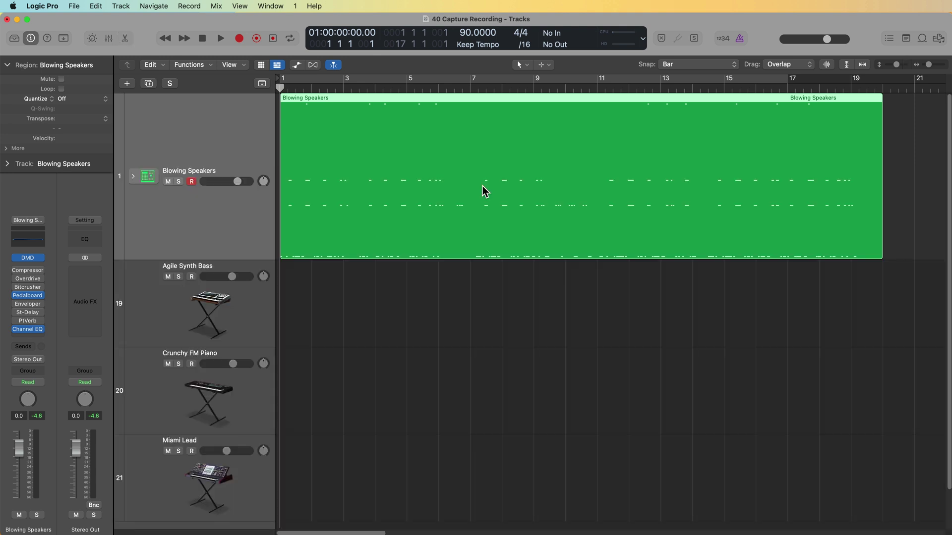
Delete everything before bar 14 from the Blowing Speakers region, removing bar 13 first to separate the earlier takes.
left_click(531, 367)
left_click(717, 89)
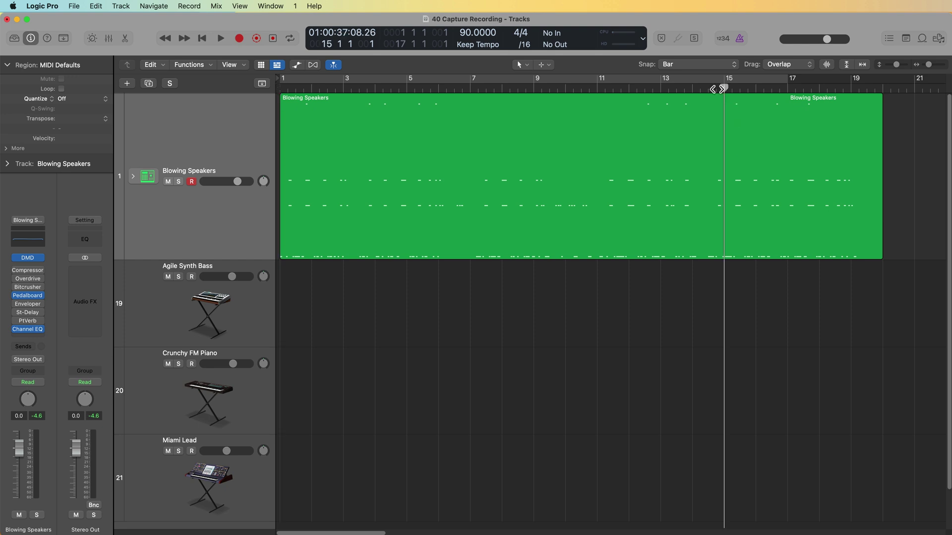
key("super+Right")
key("super+Right")
key("super+Right")
left_click_drag(650, 172, 509, 170)
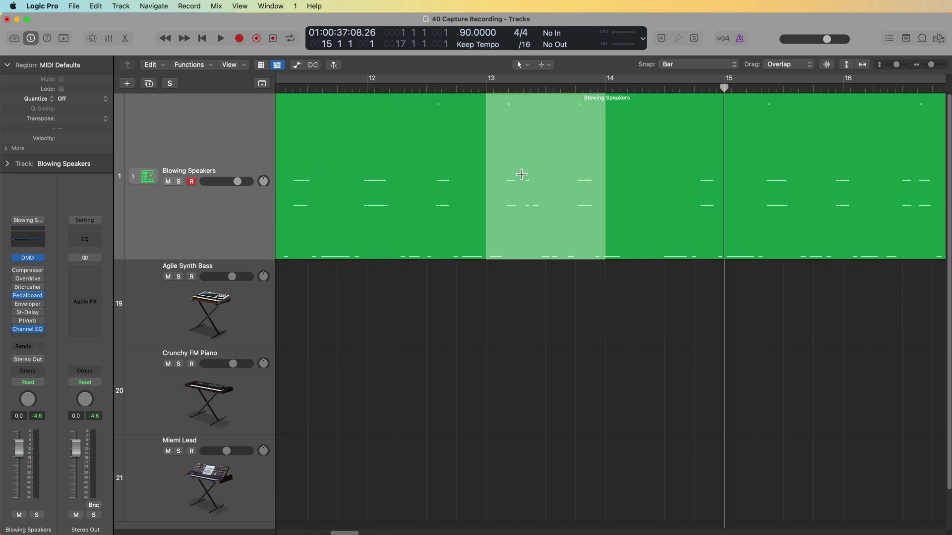
key("Delete")
key("Return")
left_click(451, 215)
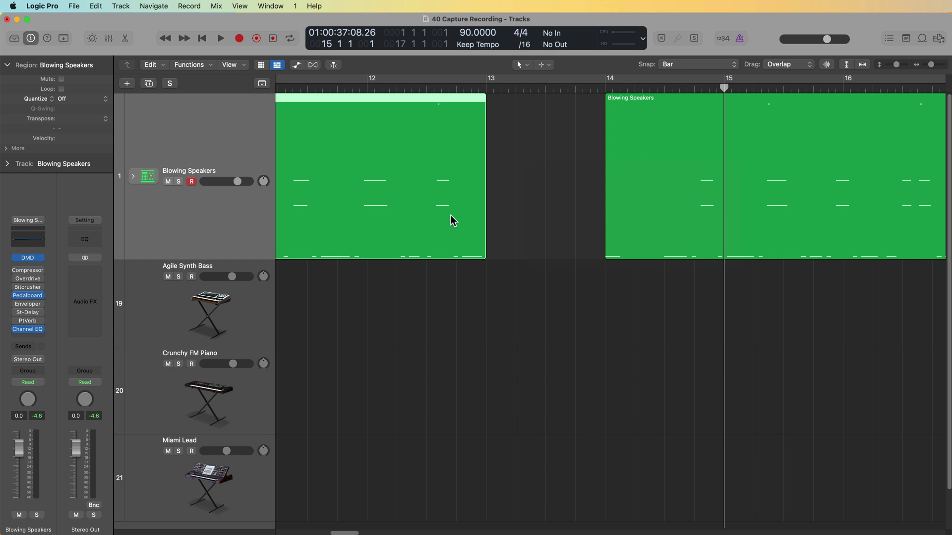
key("Delete")
With snapping off, trim the Blowing Speakers region's start to the kick at about 14 2 4 and move it to bar 1.
left_click_drag(594, 138, 661, 158)
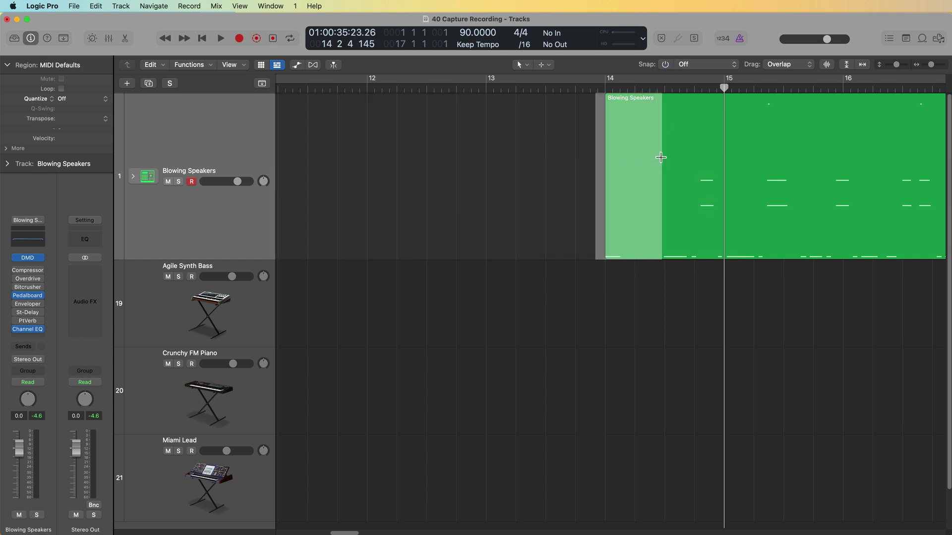
key("Delete")
key("z")
left_click_drag(579, 188, 278, 158)
key("Return")
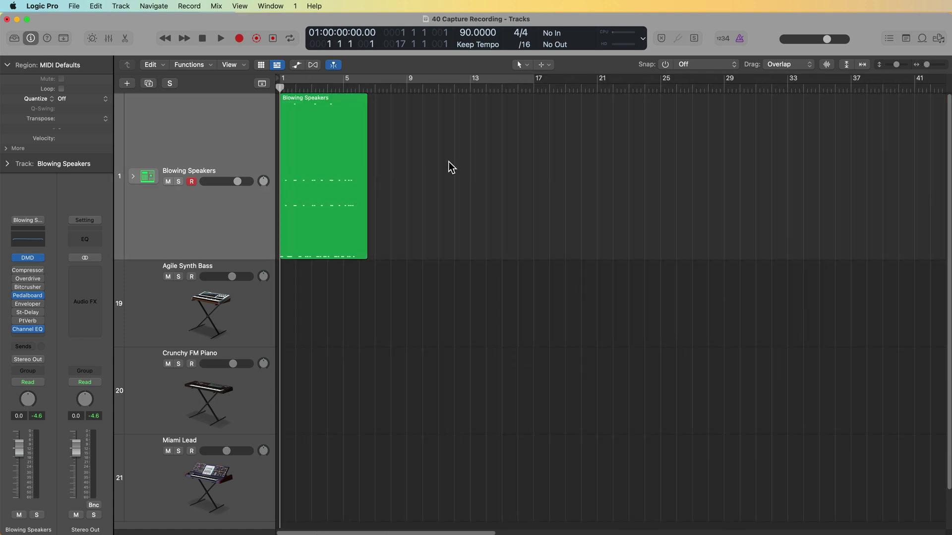
key("z")
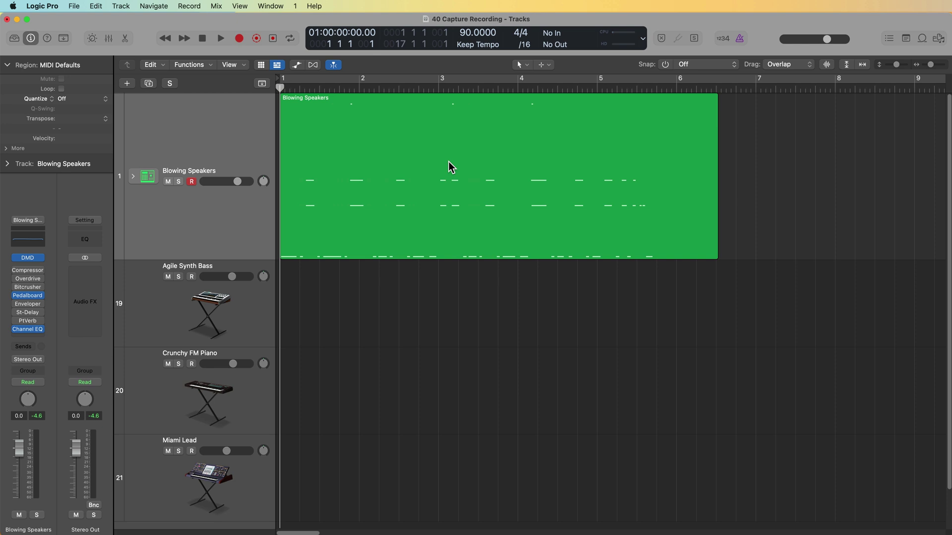
Toggle the metronome click and play back the trimmed Blowing Speakers region from bar 1.
left_click(739, 38)
key("space")
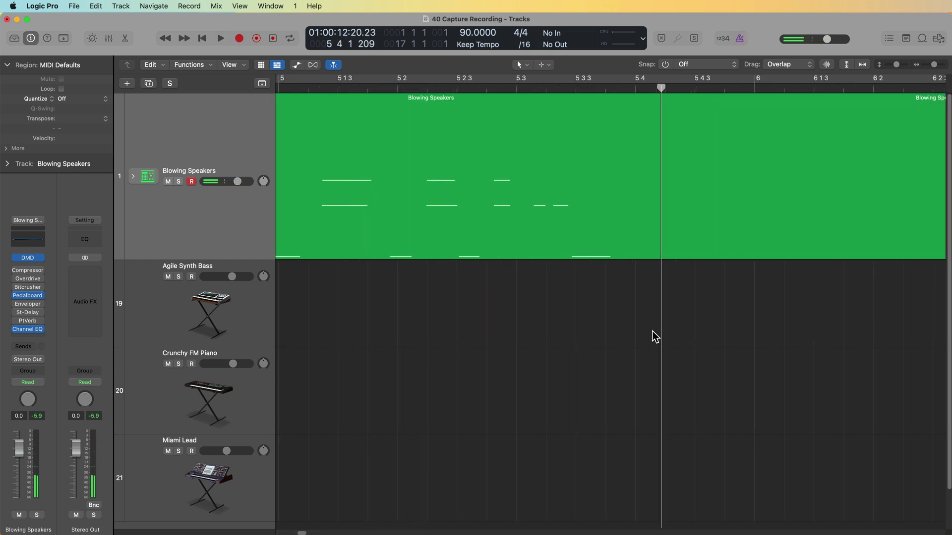
Delete the last kick note of the Blowing Speakers region, past bar 5 beat 3, in the Piano Roll.
left_click(639, 231)
double_click(638, 231)
left_click(762, 376)
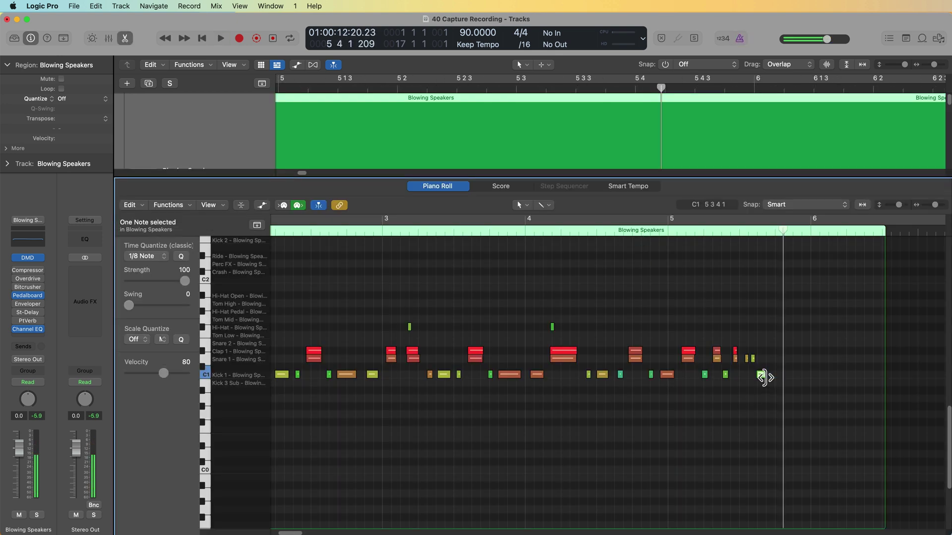
key("e")
left_click(770, 420)
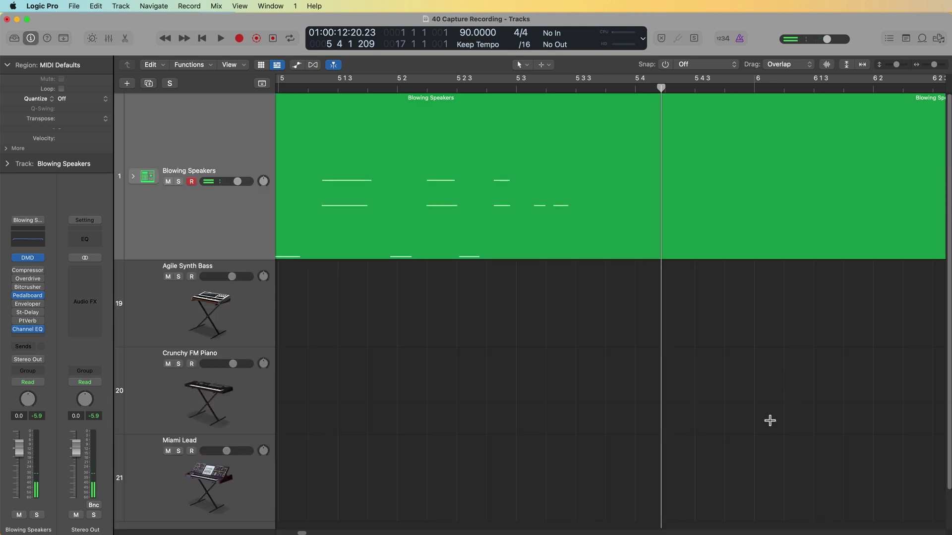
Remove the empty end of the Blowing Speakers region after the final snare hit.
key("super+Left")
left_click_drag(916, 144, 615, 224)
key("Delete")
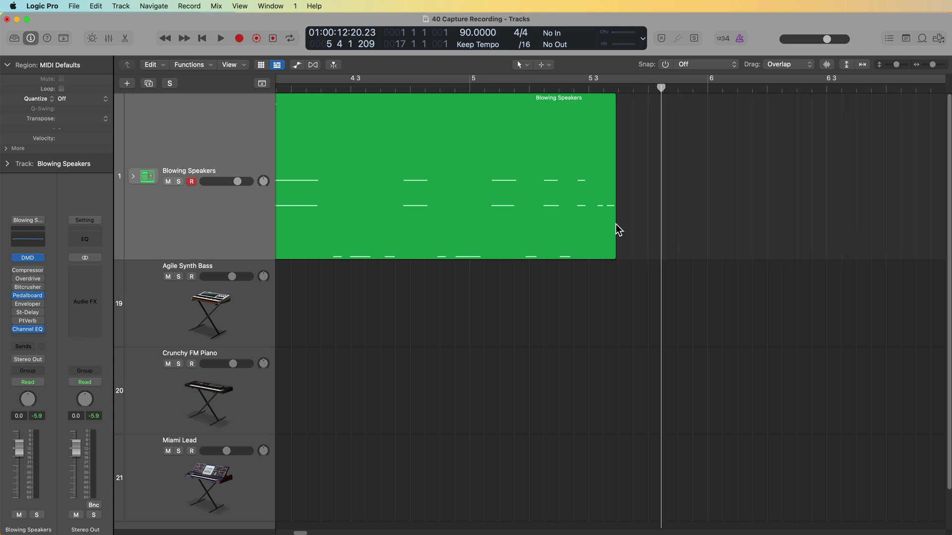
Turn snapping back on in the Tracks area, with Bar as the snap value.
key("super+Left")
key("super+Left")
key("Return")
left_click(519, 215)
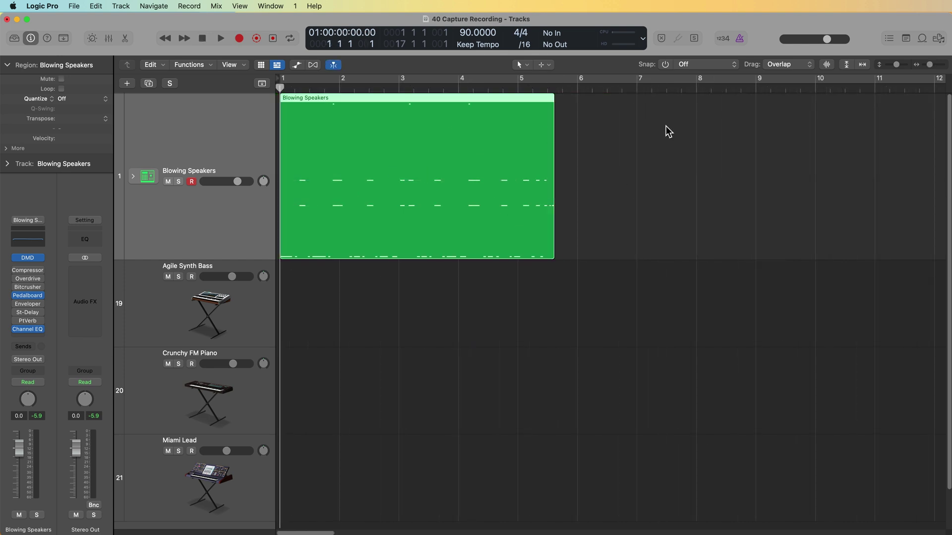
left_click(665, 65)
left_click(709, 65)
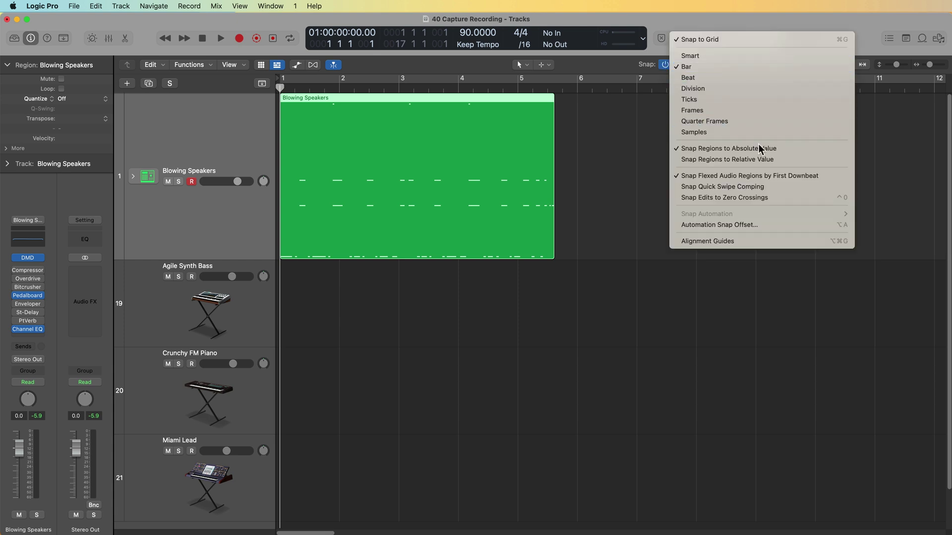
left_click(700, 148)
left_click(595, 141)
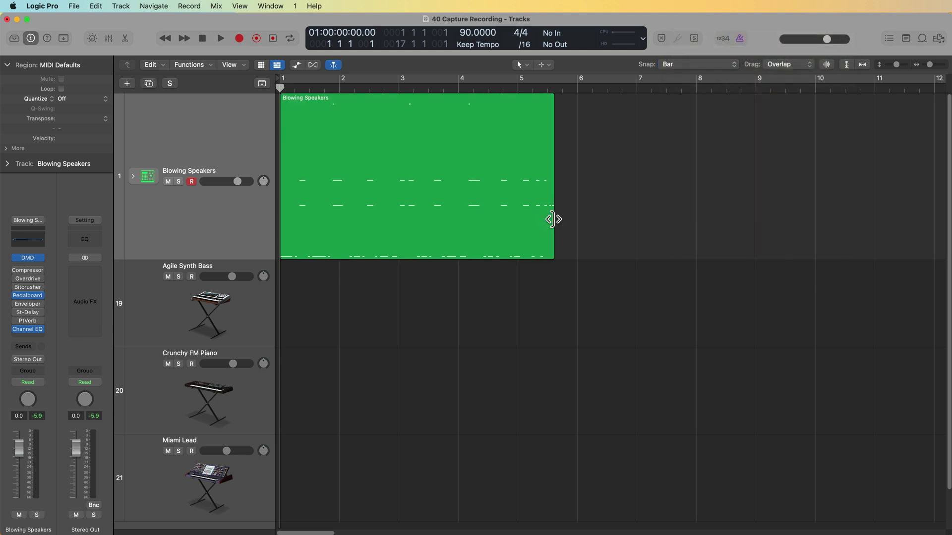
Time-compress the Blowing Speakers region, notes included, so that it ends exactly at bar 5.
left_click_drag(553, 219, 789, 207)
left_click_drag(726, 205, 529, 202)
left_click(523, 287)
left_click(454, 180)
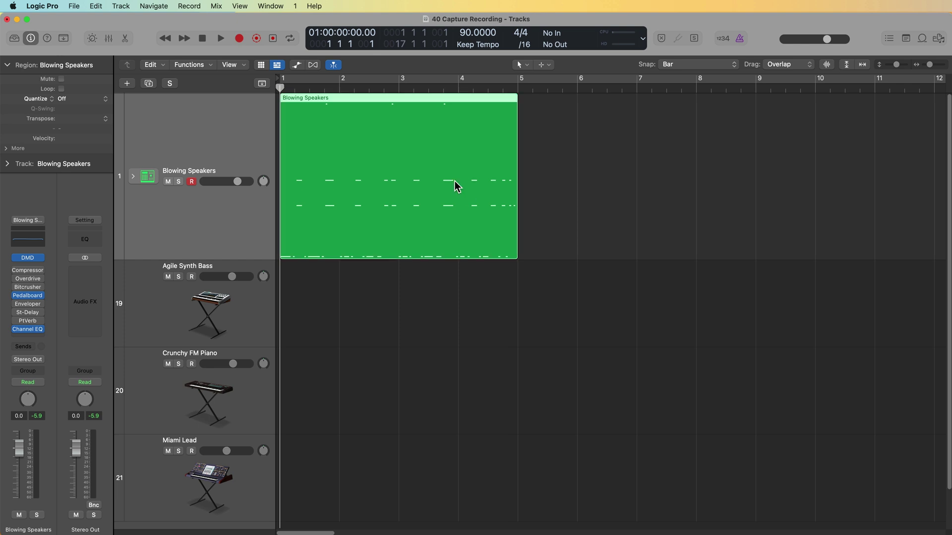
Delete the three stray hi-hat notes of the Blowing Speakers region in the Piano Roll.
double_click(454, 180)
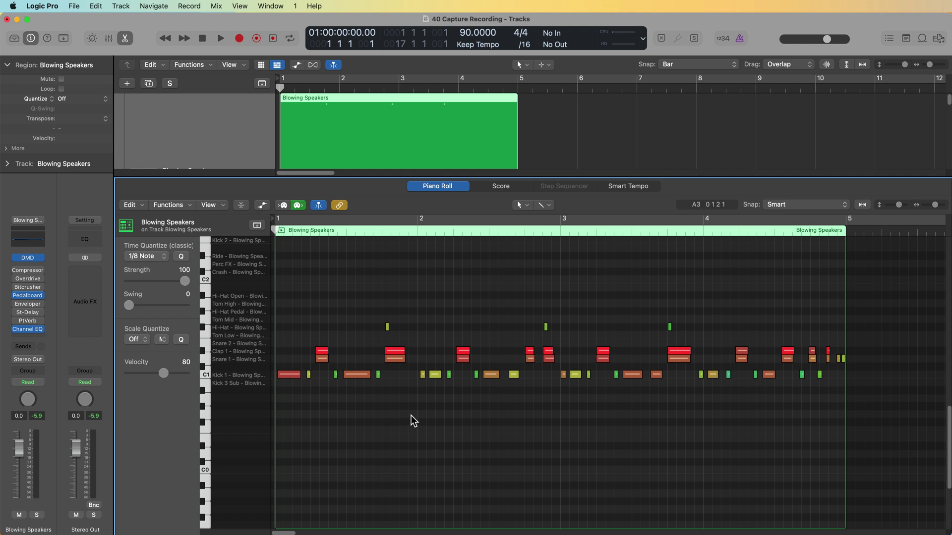
left_click_drag(377, 285, 743, 331)
key("Delete")
Try quantizing all notes of the region to 1/16 Note and play back the result.
key("super+a")
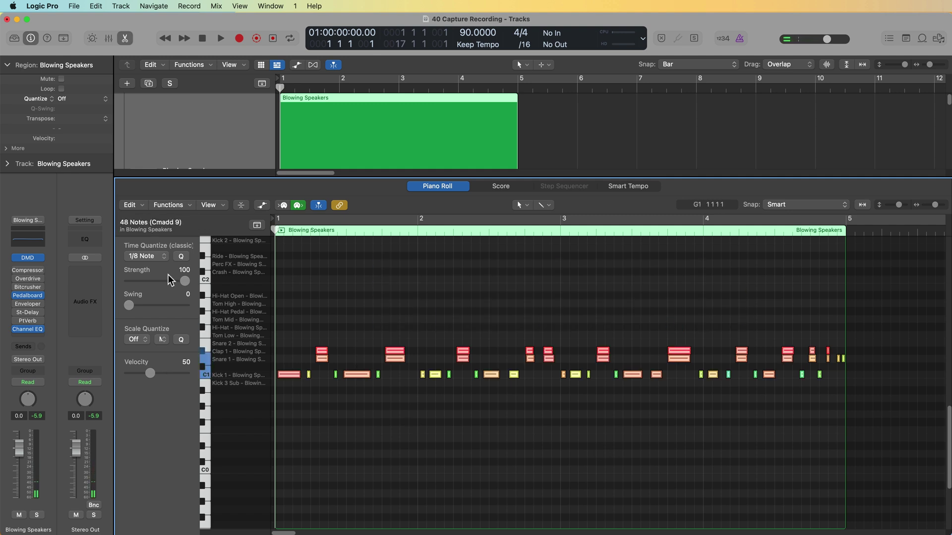
left_click(161, 256)
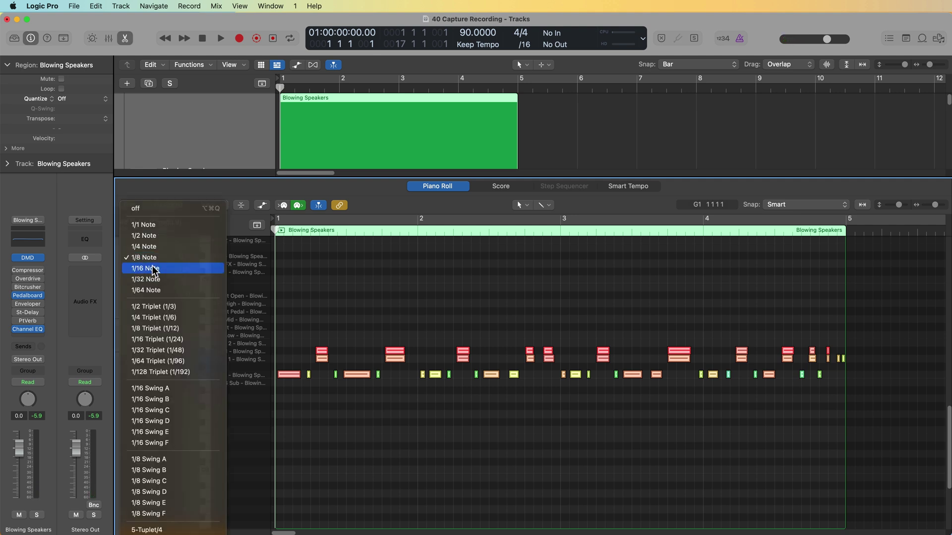
left_click(154, 271)
left_click(494, 484)
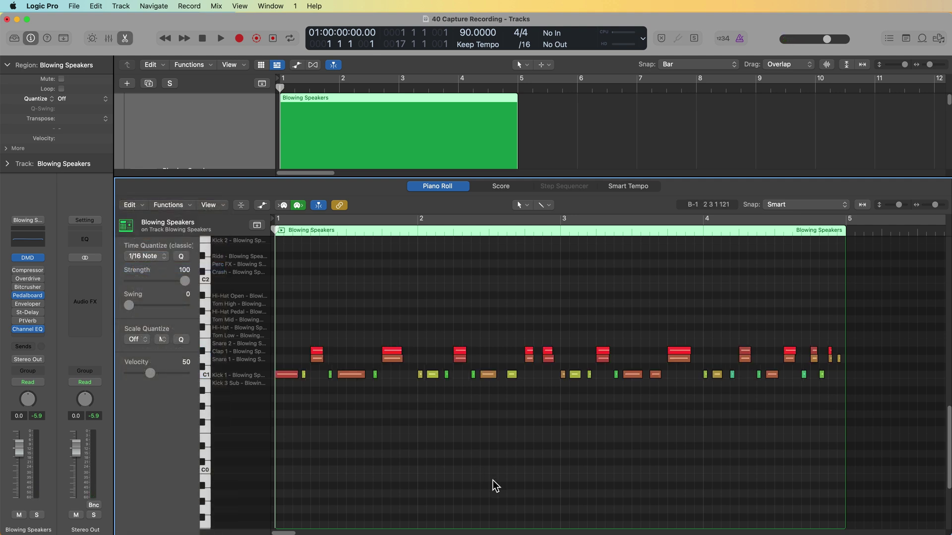
key("space")
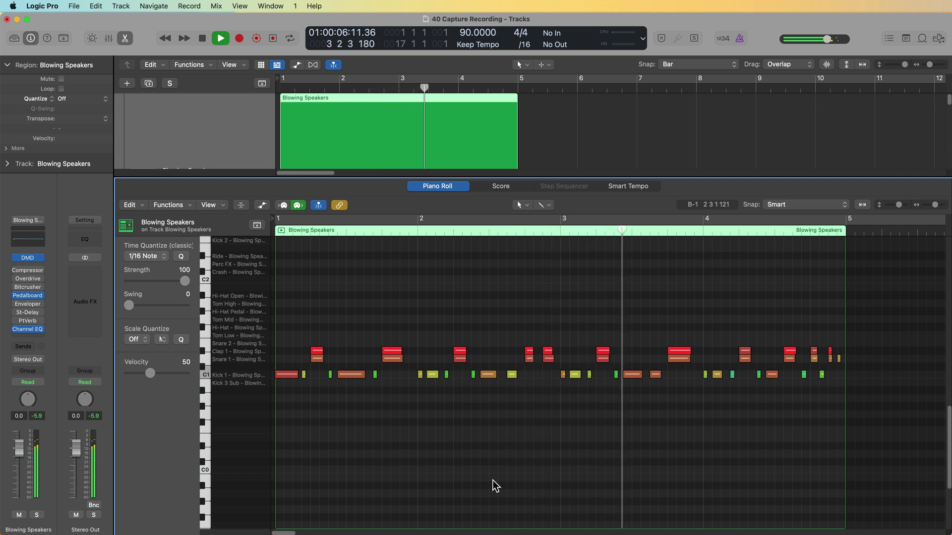
Quantize all notes of the region except the last two snare hits to 1/16 Note.
key("super+Right")
key("super+Right")
key("super+Right")
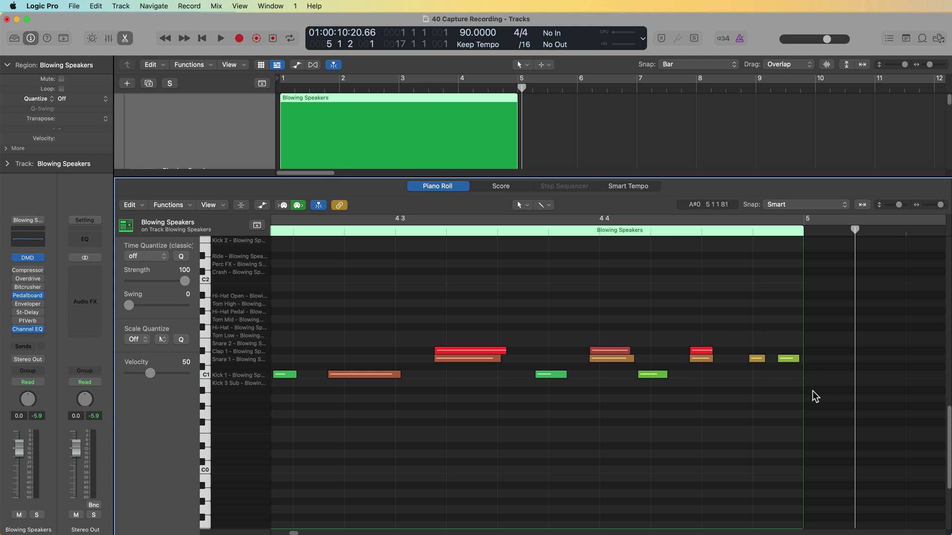
key("super+Left")
key("super+Left")
key("super+Left")
left_click_drag(830, 323, 278, 406)
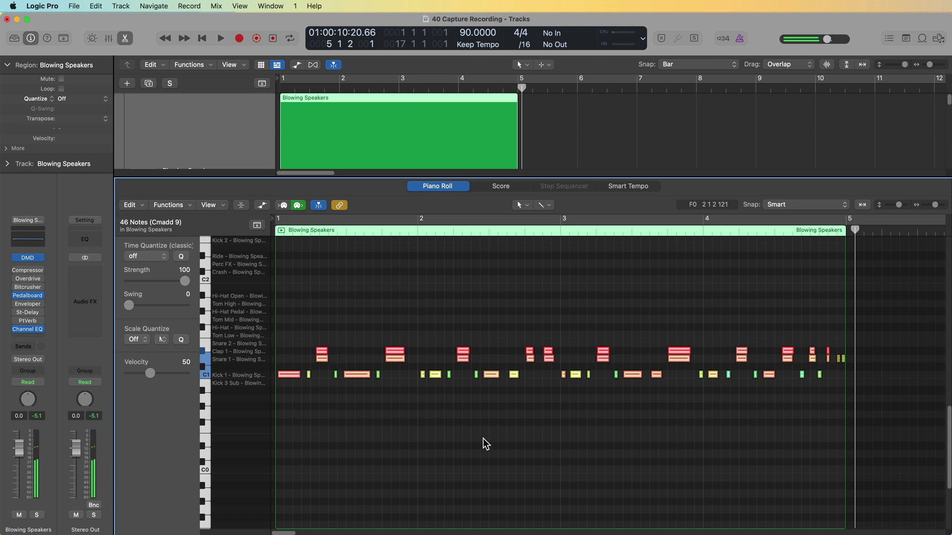
left_click(158, 256)
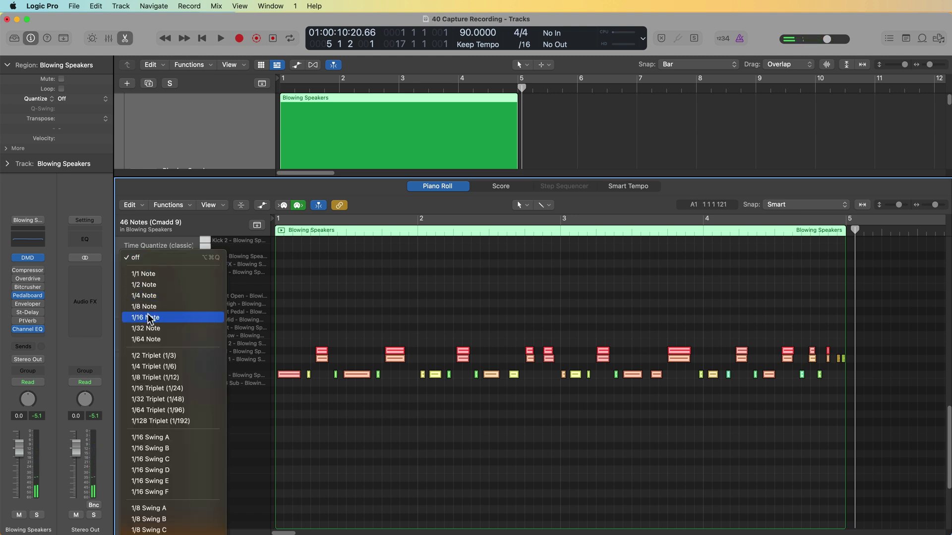
left_click(149, 317)
Quantize the last two snare hits before bar 5 to 1/32 Note.
scroll(843, 313, "up", 5)
left_click_drag(887, 321, 788, 379)
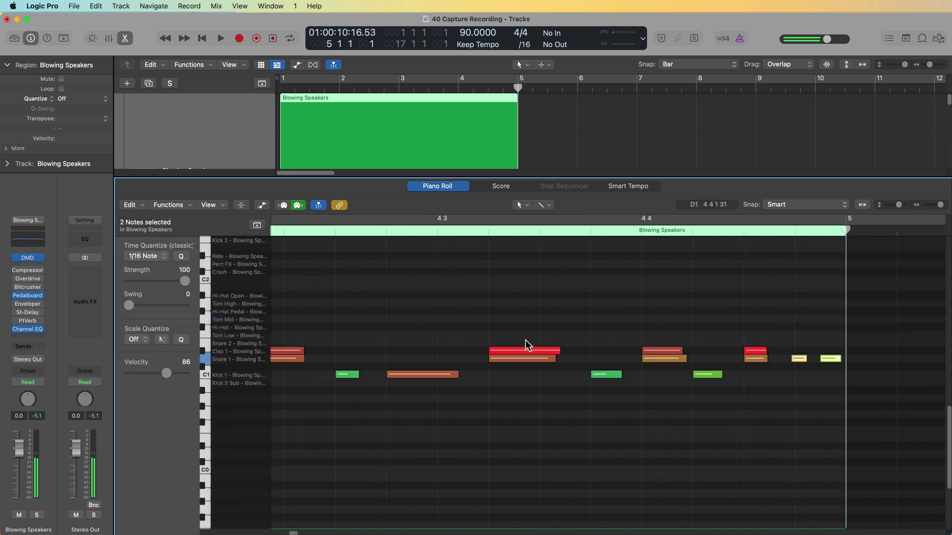
left_click(148, 256)
left_click(147, 269)
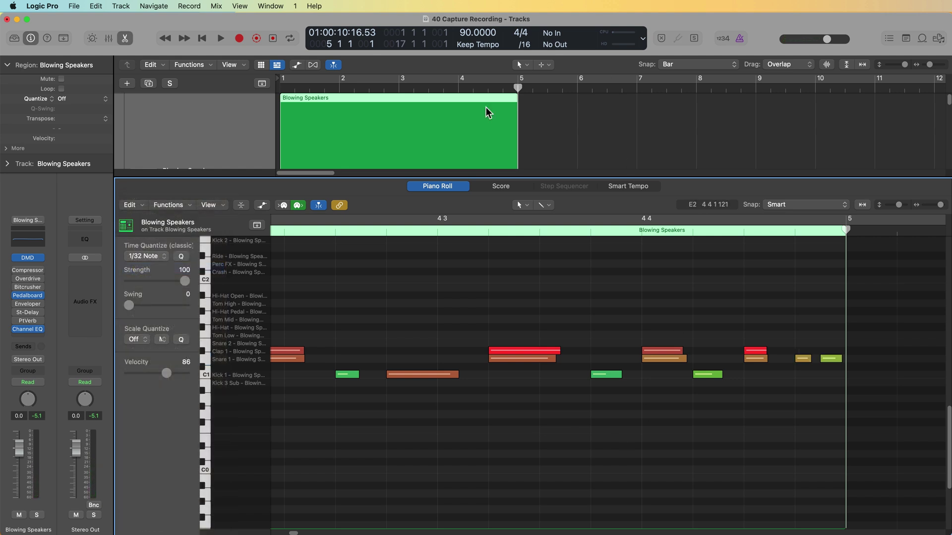
Set the cycle range to the Blowing Speakers region, bars 1 to 5, and play the loop from bar 1.
key("super+u")
key("Return")
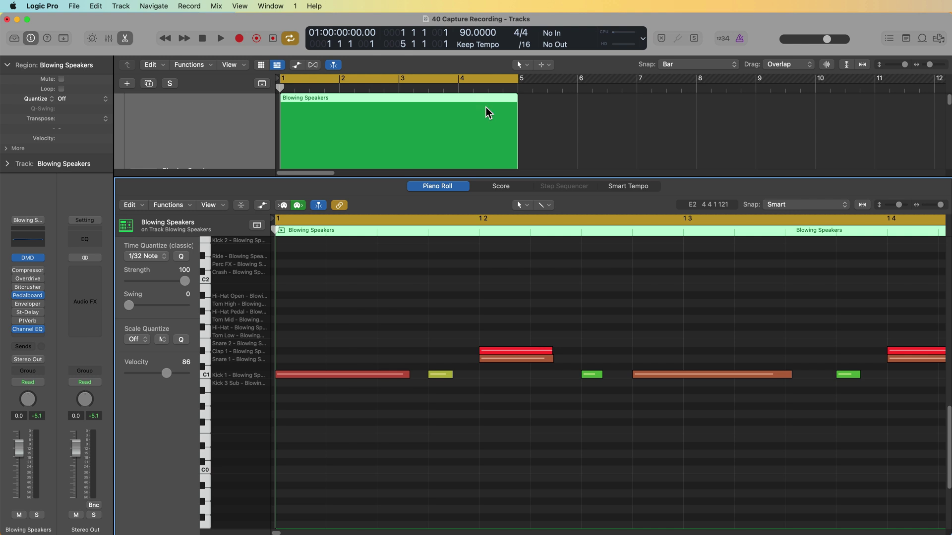
scroll(468, 300, "down", 5)
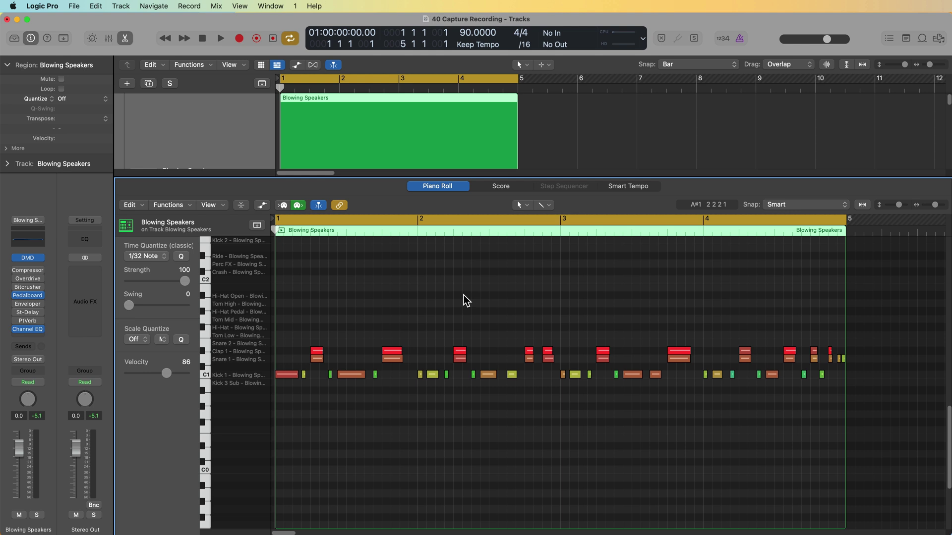
key("space")
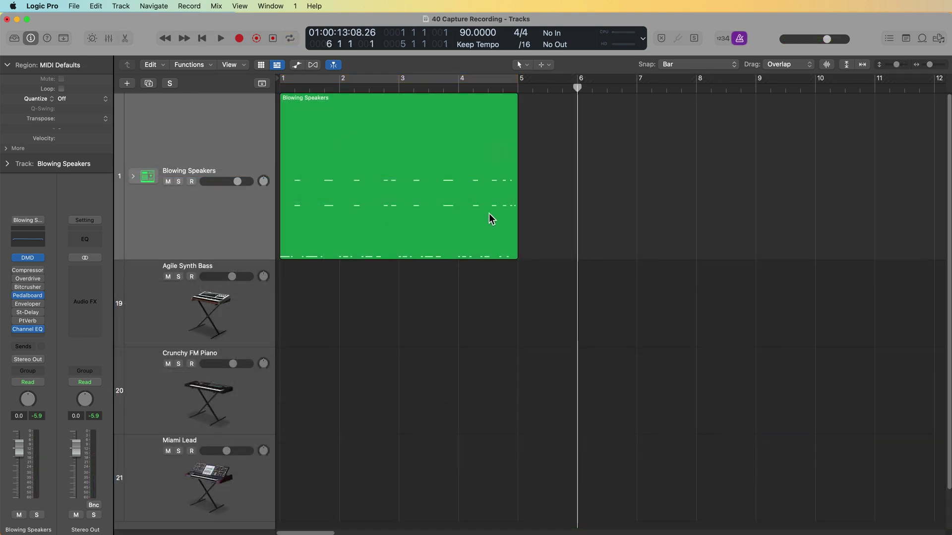
Examine the Capture in Stop Mode option of the Capture Recording control, leaving its setting as it is.
left_click(489, 216)
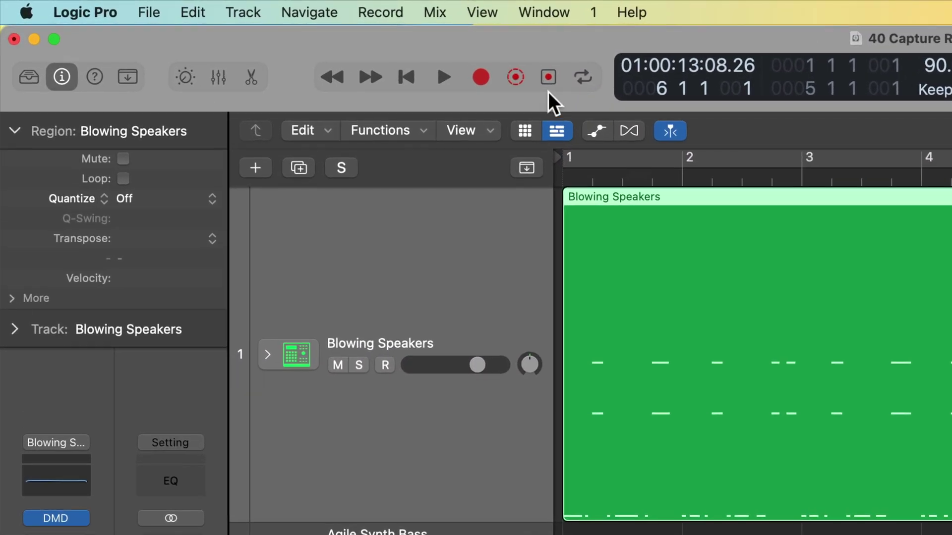
right_click(551, 84)
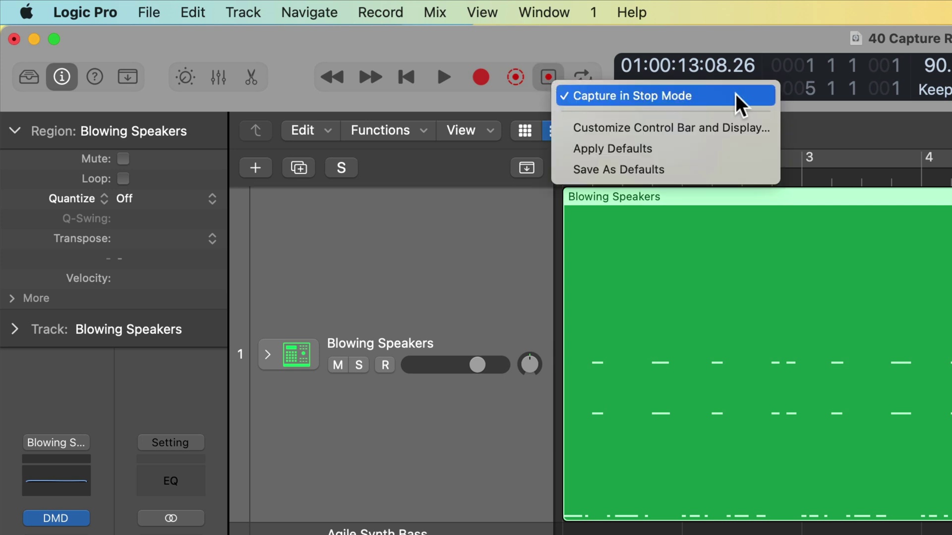
left_click(640, 57)
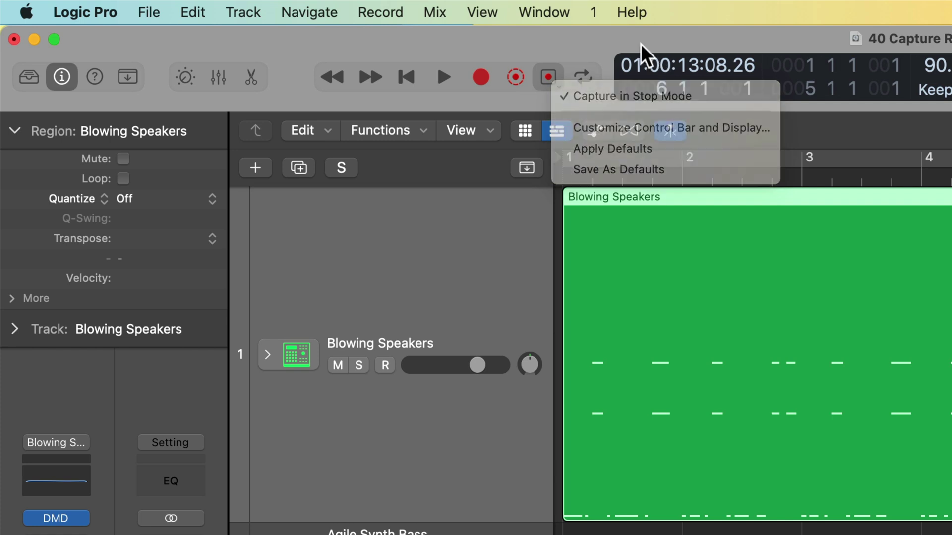
right_click(550, 79)
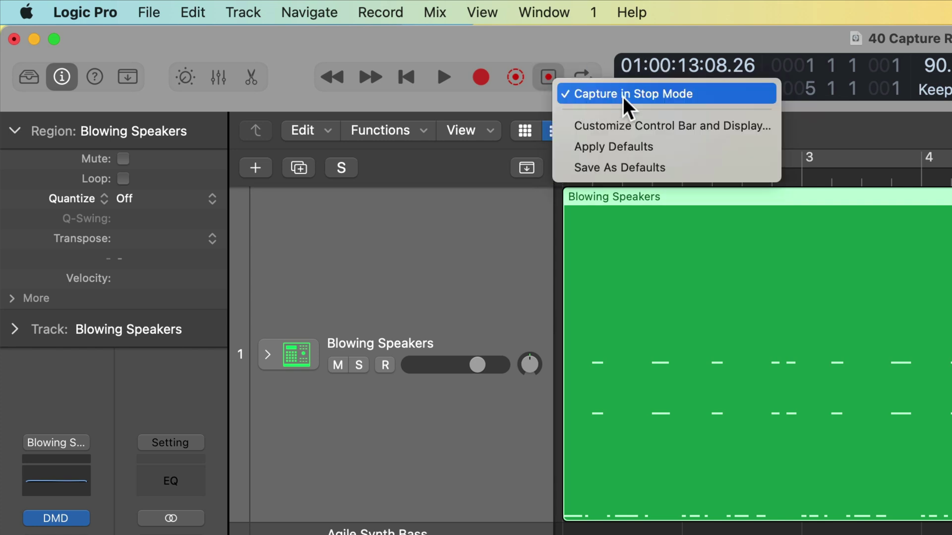
left_click(581, 59)
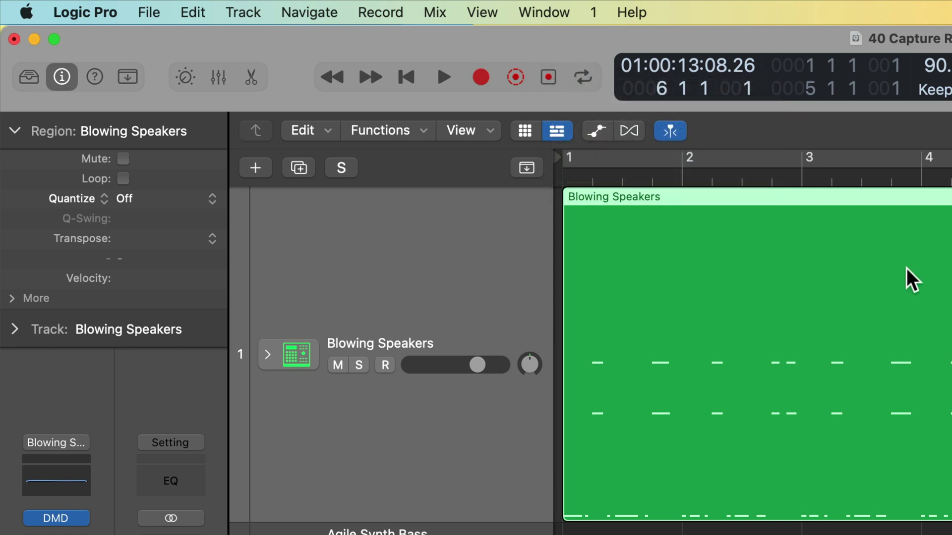
right_click(555, 78)
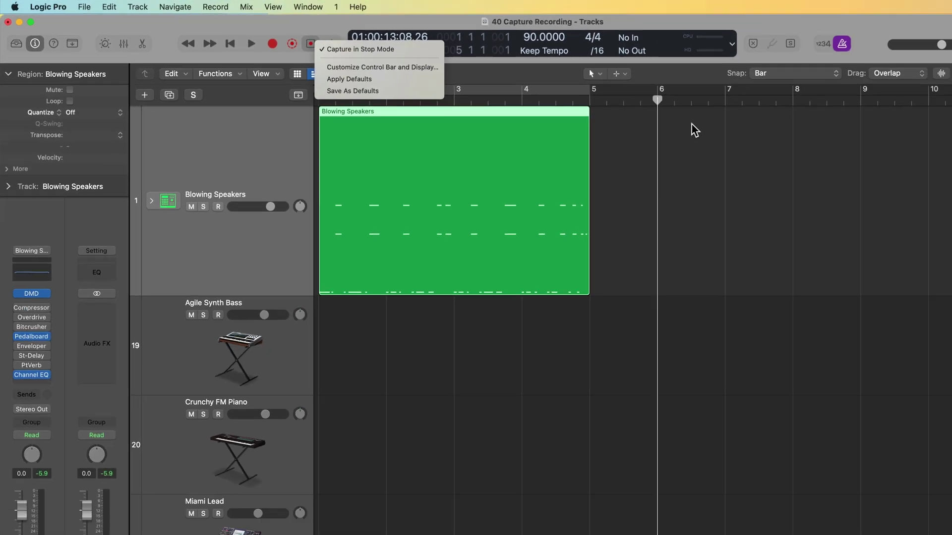
left_click(608, 110)
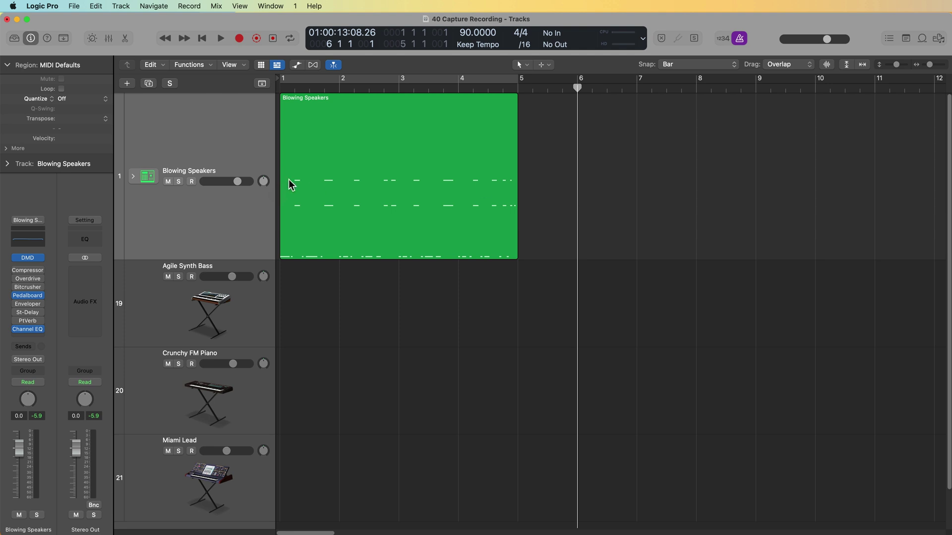
Record-enable the Blowing Speakers track, play hi-hats along during playback, and capture the performance as a region.
left_click(192, 182)
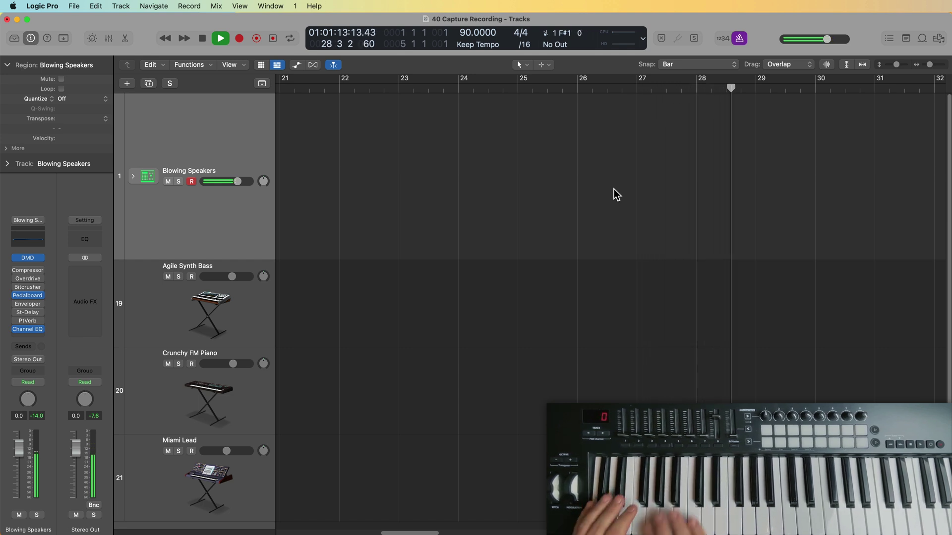
key("space")
left_click(274, 41)
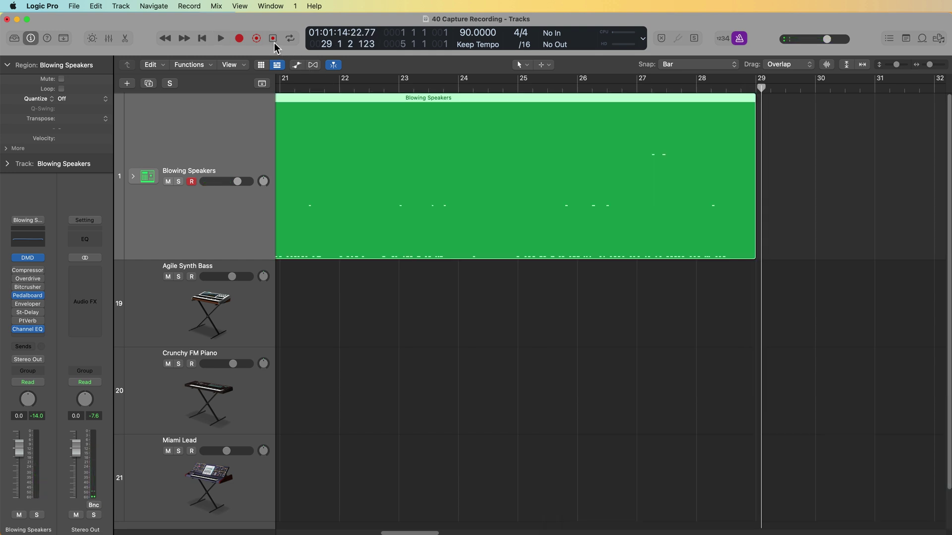
key("Return")
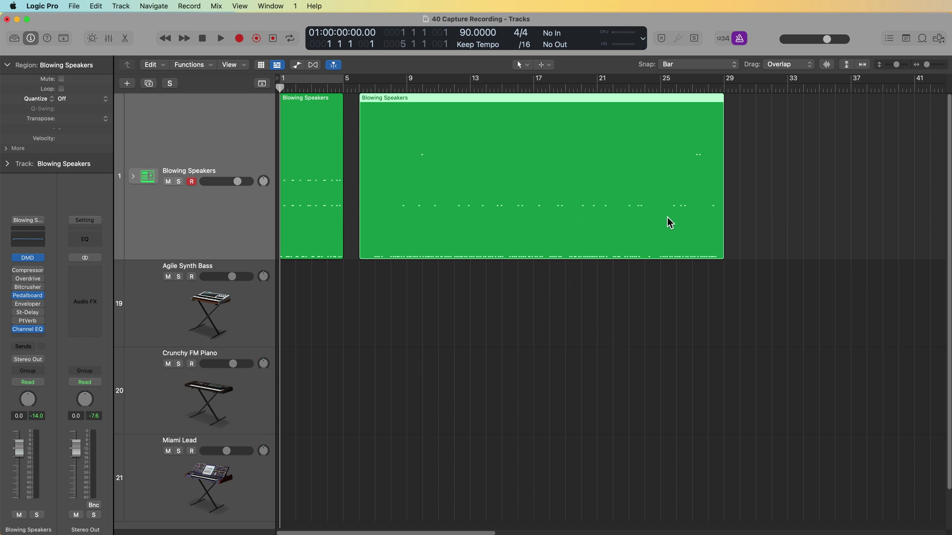
Place the playhead at bar 25 and examine the captured hi-hat notes around it in the Piano Roll.
left_click(758, 187)
left_click(656, 89)
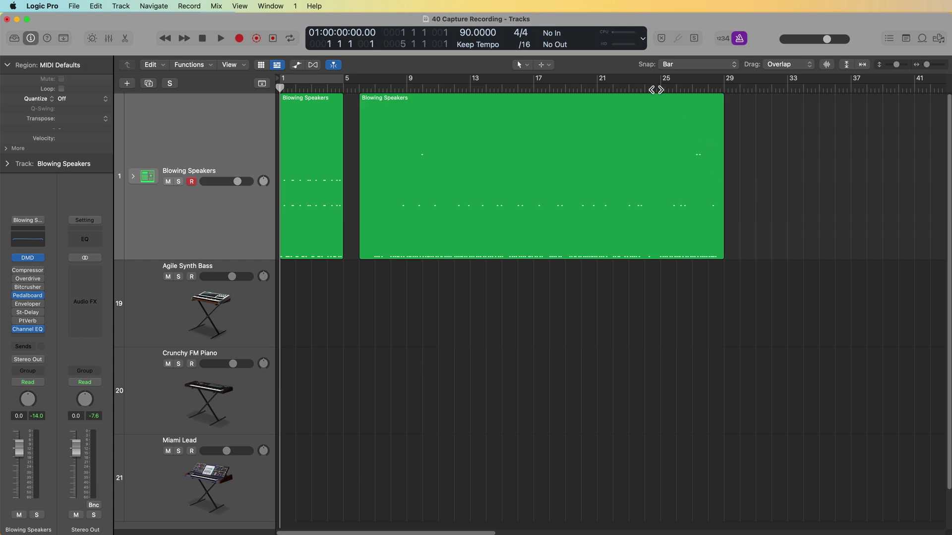
key("super+Right")
key("super+Right")
key("super+Right")
double_click(682, 156)
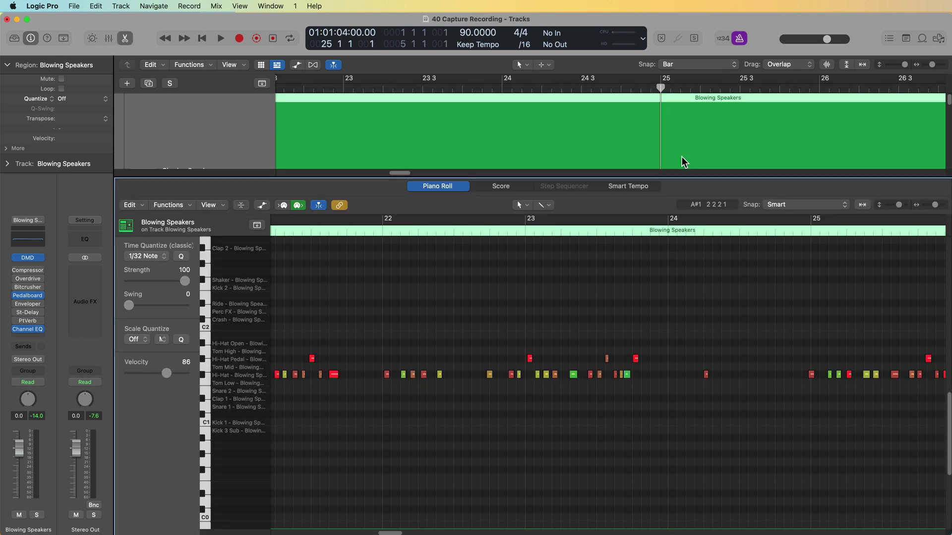
scroll(698, 421, "right", 10)
scroll(697, 421, "left", 3)
key("e")
left_click(617, 287)
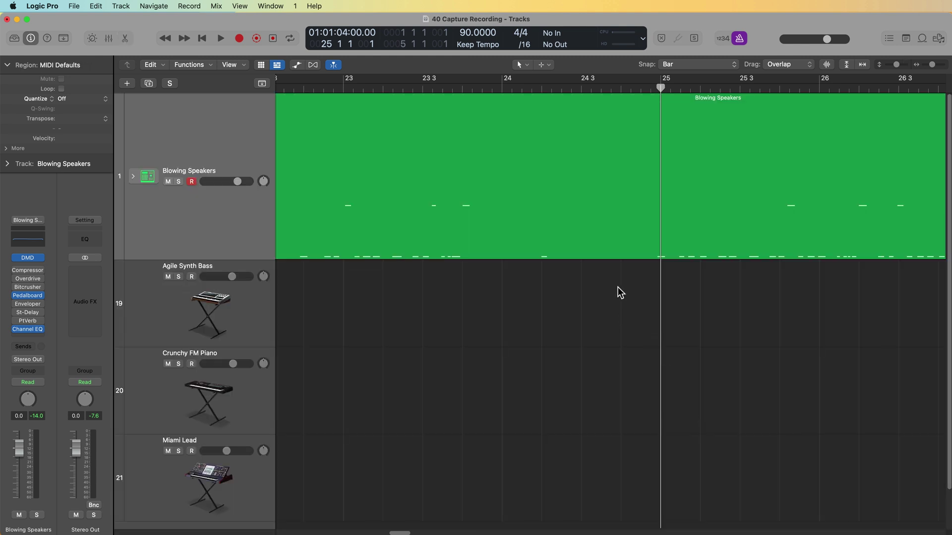
With snapping off, split the captured hi-hat region shortly before bar 25 and delete the part before the split.
left_click(602, 180)
left_click(675, 250)
left_click(665, 64)
left_click(605, 187)
left_click(537, 200)
key("Delete")
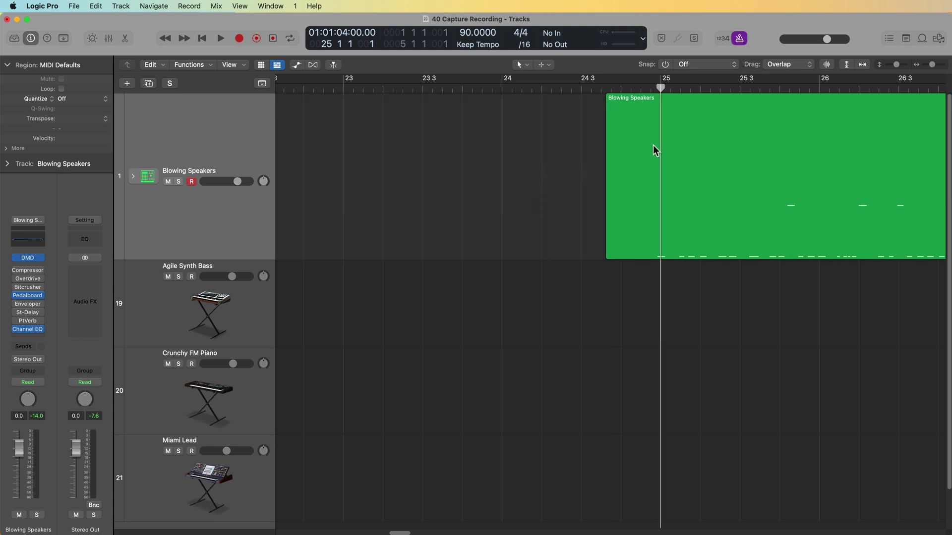
In the Piano Roll, turn snapping off, select all captured hi-hat notes and move them slightly later so they line up with the grid at bar 25.
double_click(650, 165)
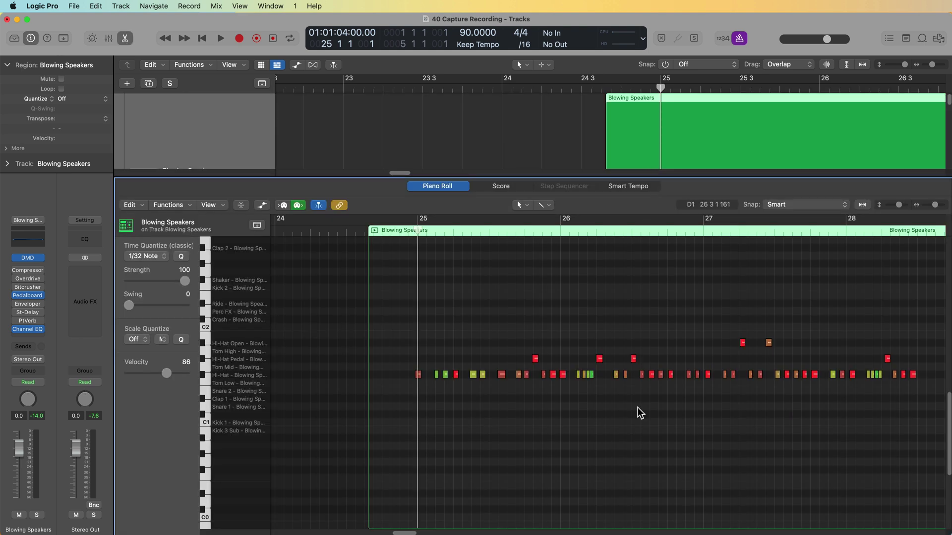
left_click_drag(713, 416, 899, 425)
key("super+Right")
key("super+Right")
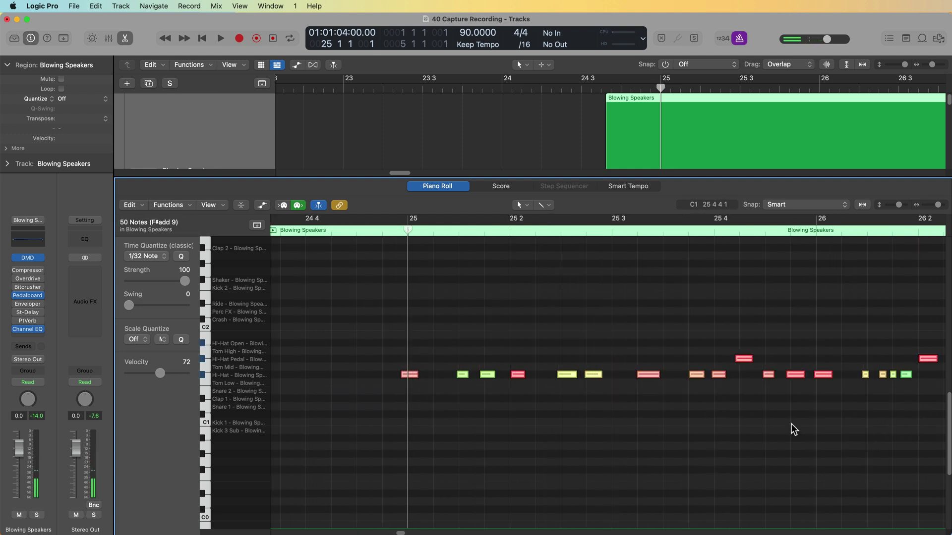
scroll(788, 429, "right", 5)
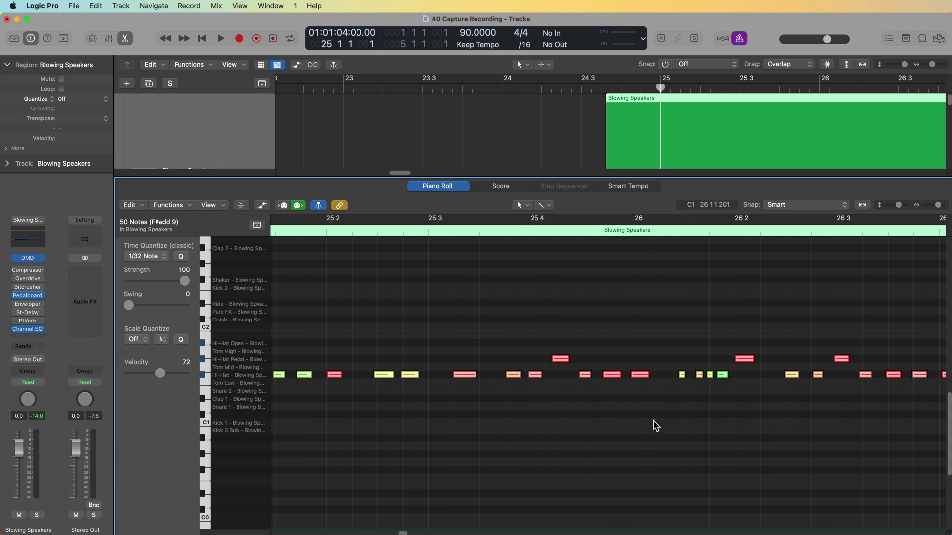
scroll(640, 427, "left", 4)
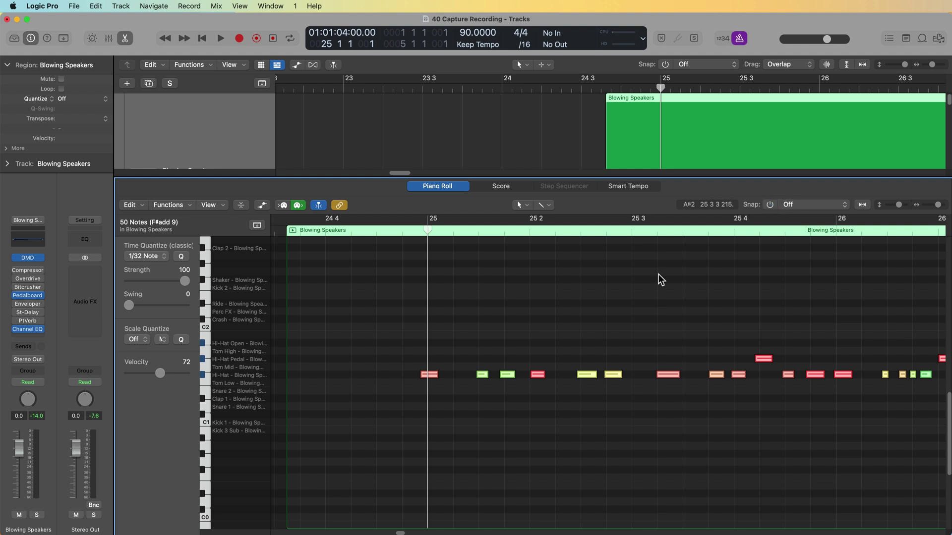
left_click_drag(483, 379, 485, 379)
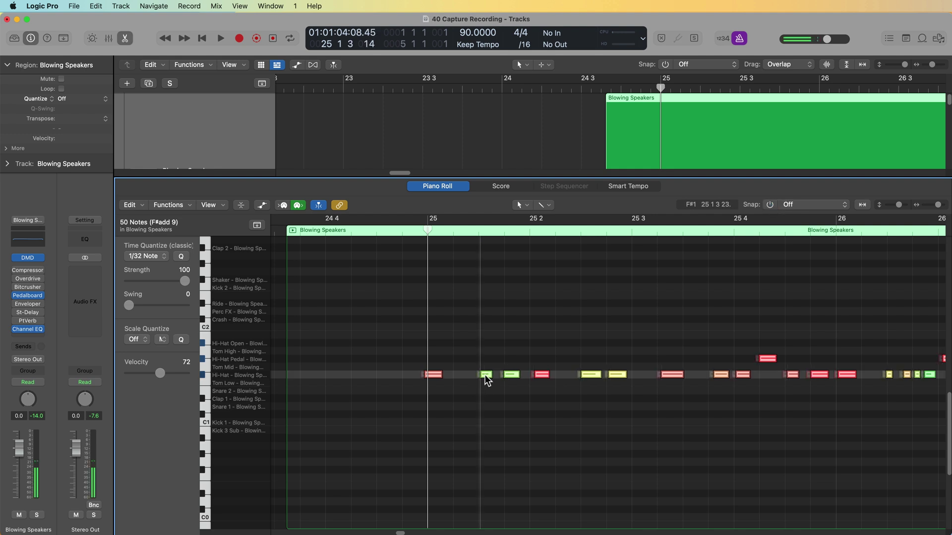
left_click(538, 465)
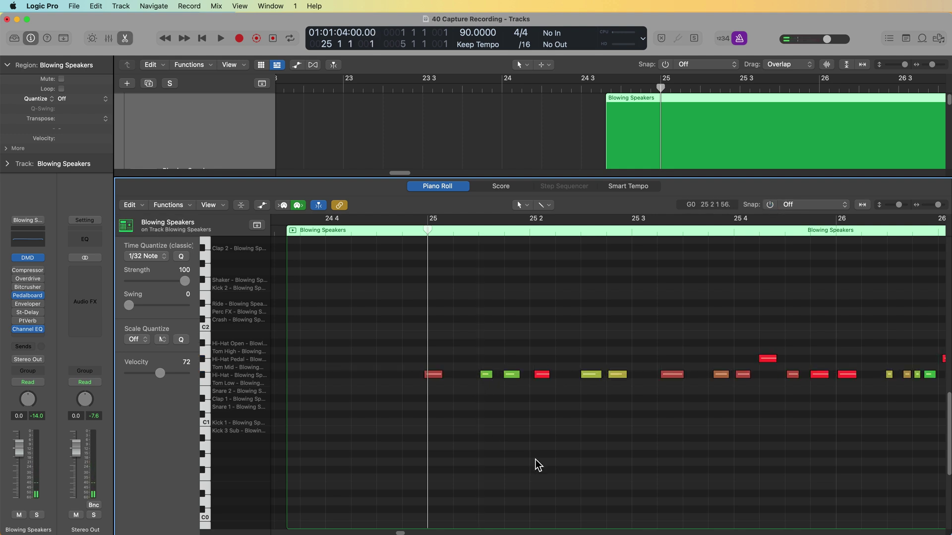
Quantize all the hi-hat notes to 1/32 Note and play the result back from bar 25.
key("super+a")
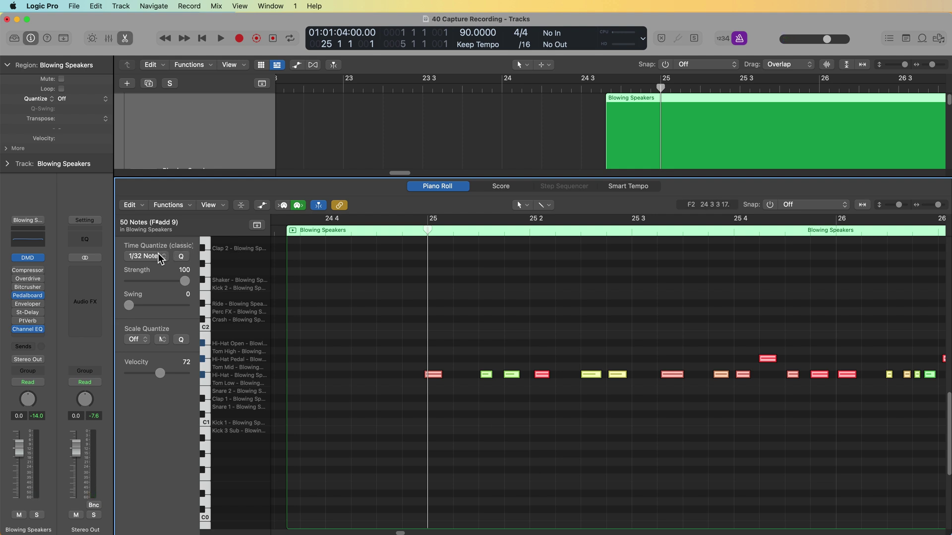
left_click(182, 256)
key("space")
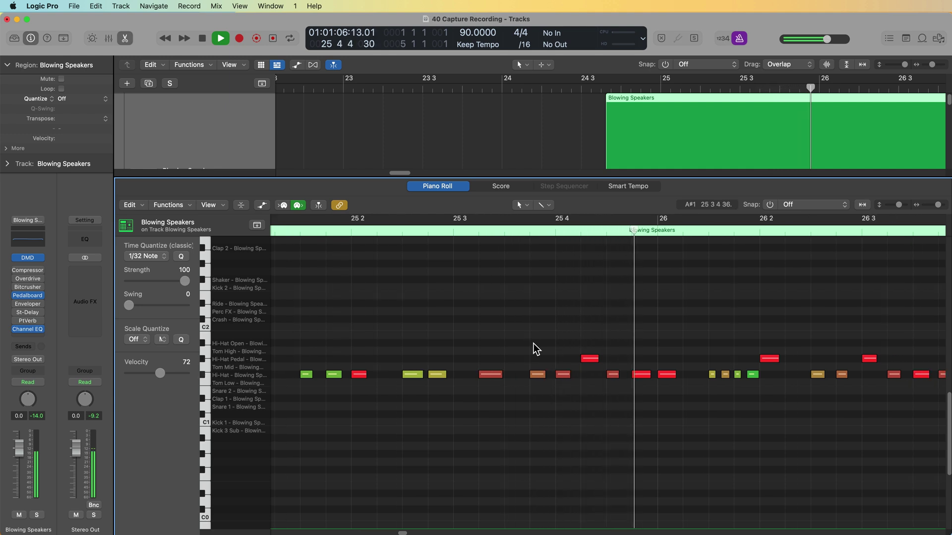
key("space")
With the cycle on from bar 25 to 29, split the hi-hat region at bar 27 and move the second part to end at bar 29.
key("e")
key("c")
left_click(585, 385)
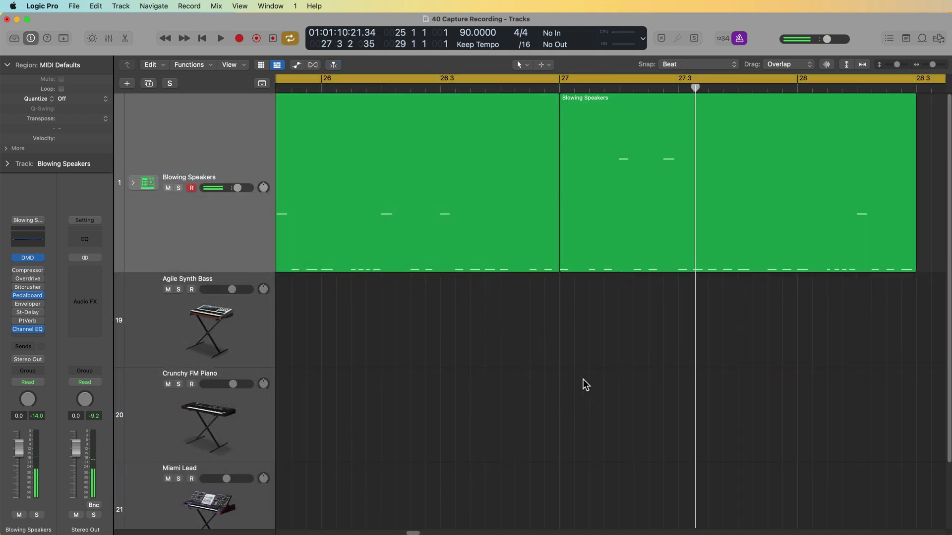
scroll(693, 218, "right", 3)
left_click(693, 219)
left_click_drag(693, 219, 807, 223)
left_click(665, 346)
key("super+Left")
key("super+Left")
scroll(447, 238, "left", 1)
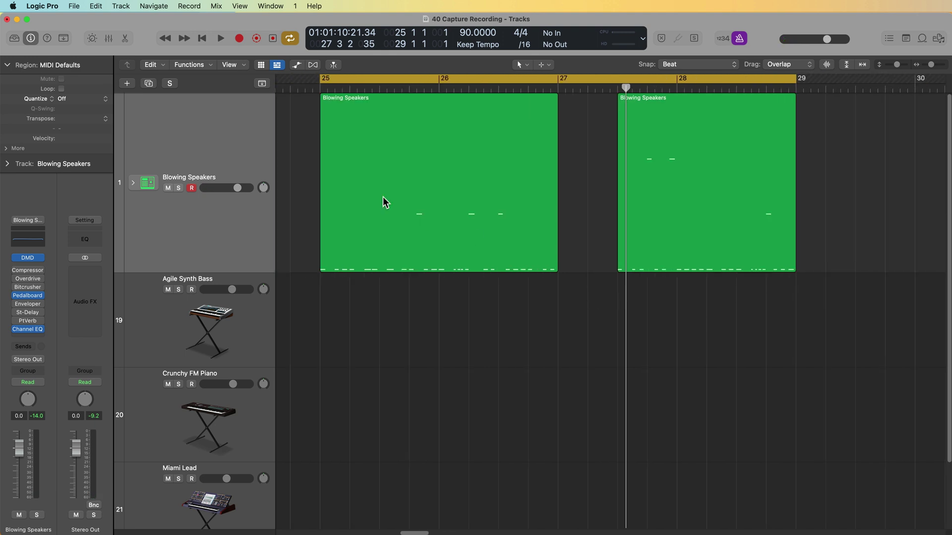
Copy the opening two beats of the region at bar 25 into the gap at bar 27, and join the hi-hat pieces into one region.
left_click_drag(321, 196, 594, 202)
left_click_drag(446, 320, 655, 208)
key("super+j")
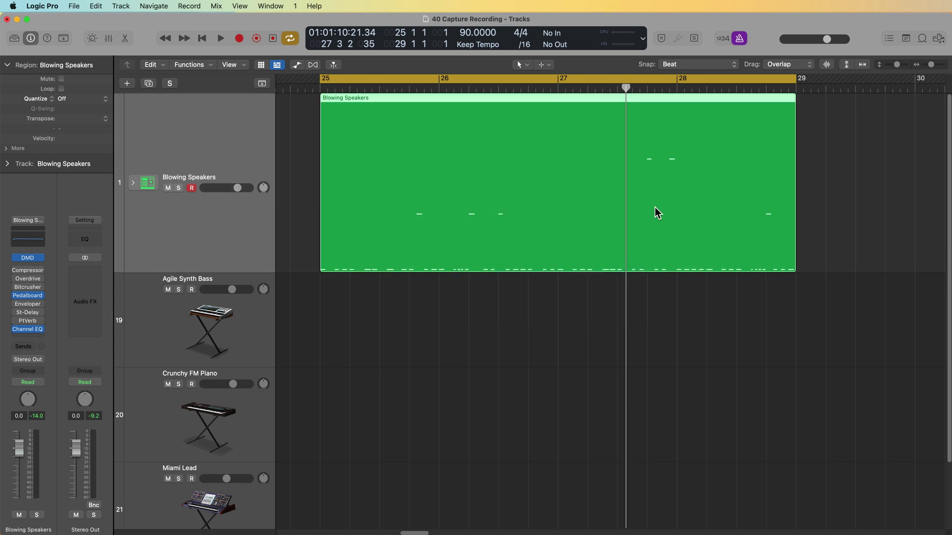
Turn off the cycle, return the playhead to bar 1 and keep the region drag mode at Overlap.
key("c")
key("super+Left")
key("super+Left")
key("super+Left")
key("Return")
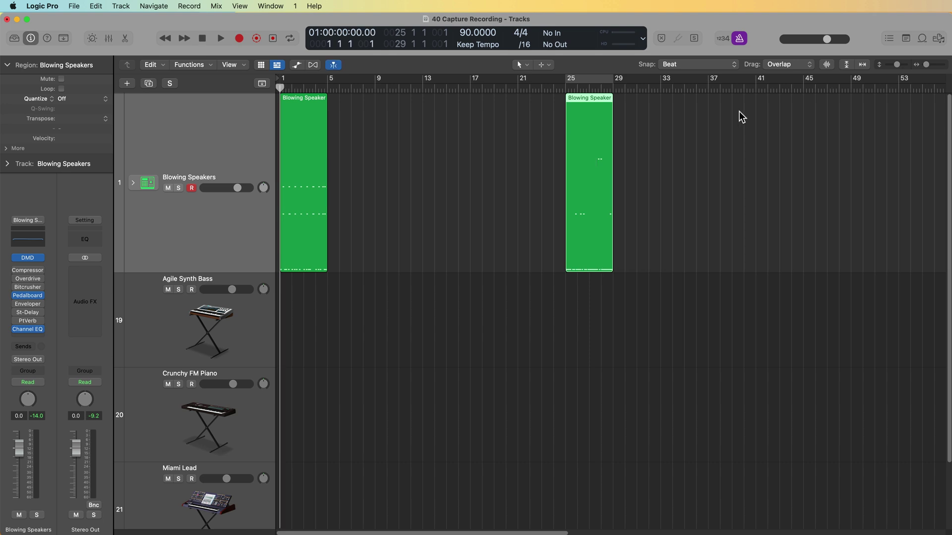
left_click(794, 65)
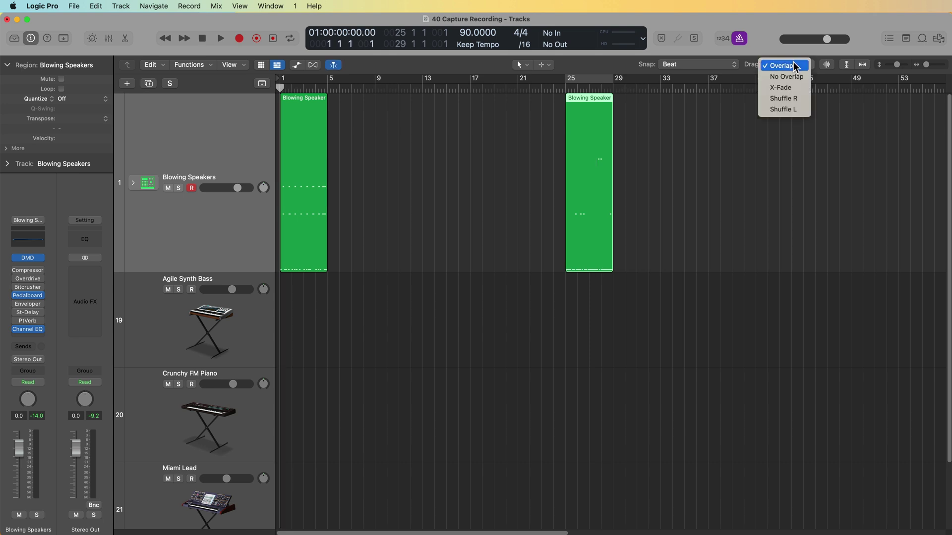
left_click(783, 66)
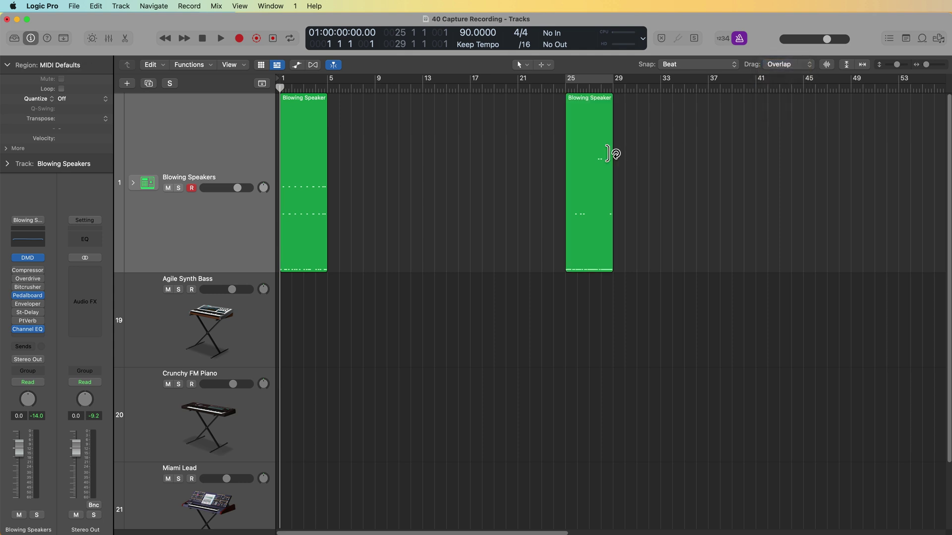
Move the hi-hat region to bar 1 on top of the drum region and join the two overlapping regions.
key("Delete")
key("super+Right")
key("super+Right")
key("super+Right")
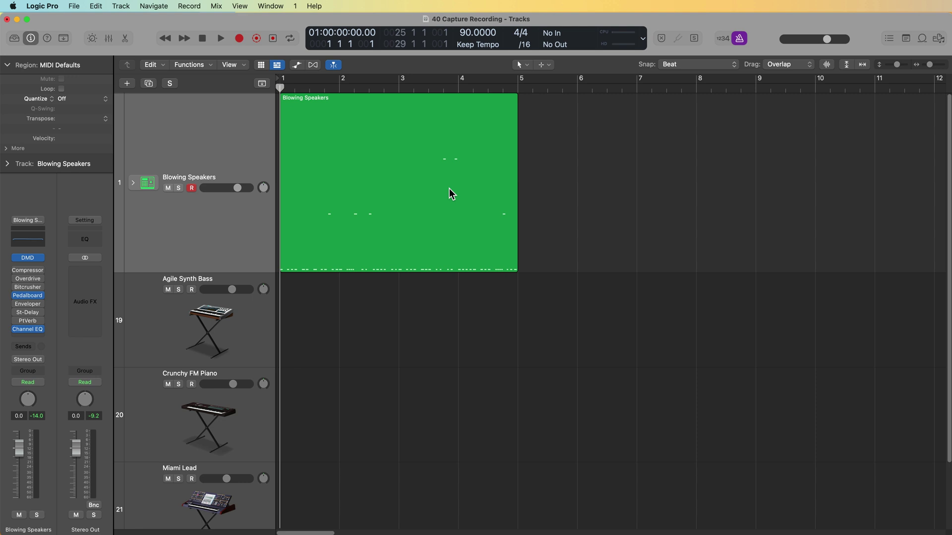
left_click_drag(577, 160, 475, 195)
key("j")
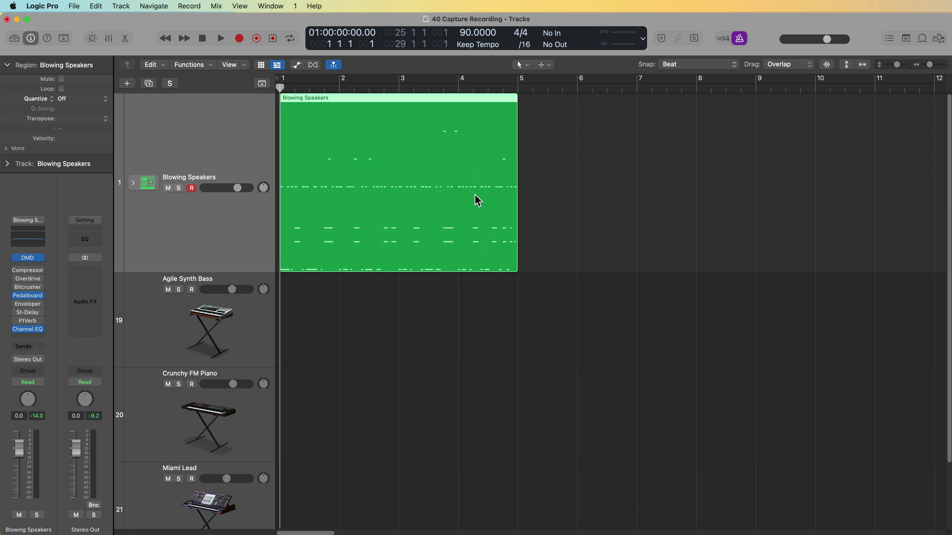
Turn off the metronome and play back the joined four-bar drum loop from bar 1.
key("super+Right")
key("space")
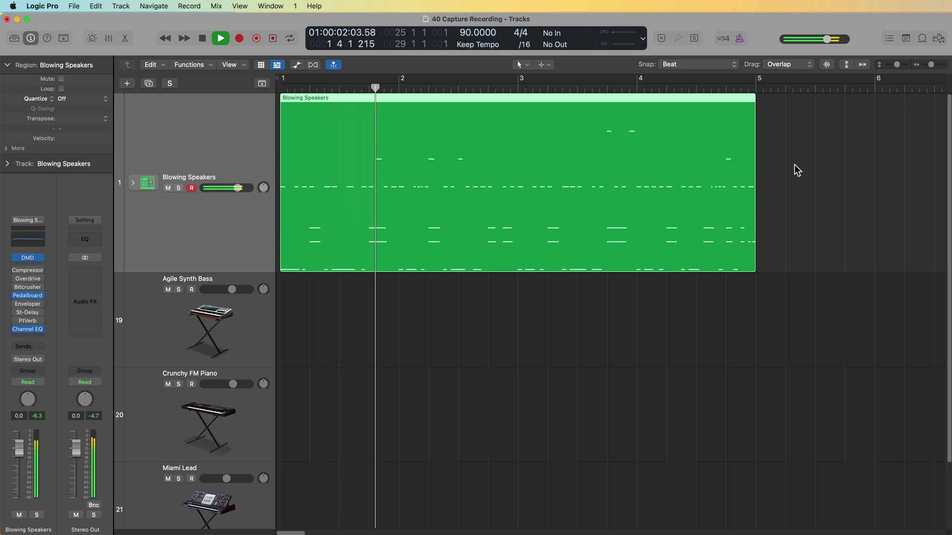
left_click(816, 180)
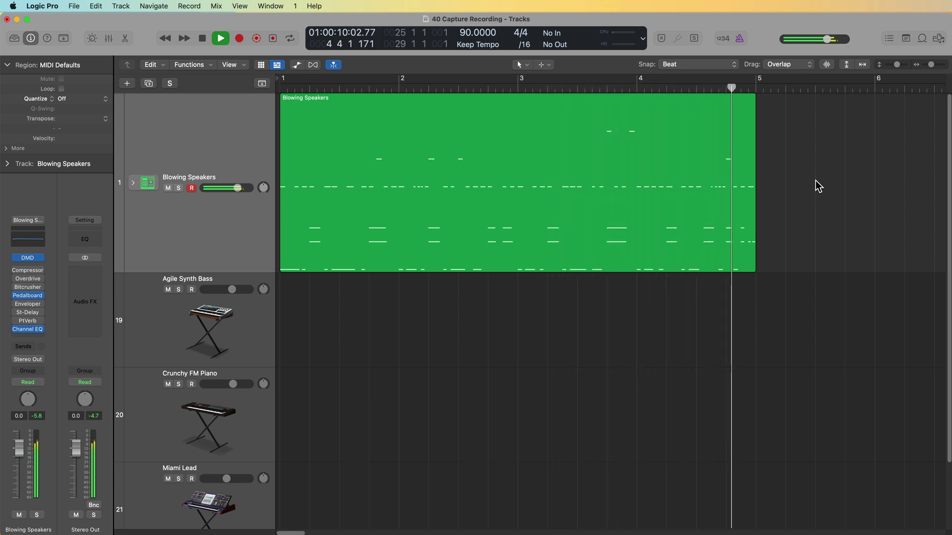
key("space")
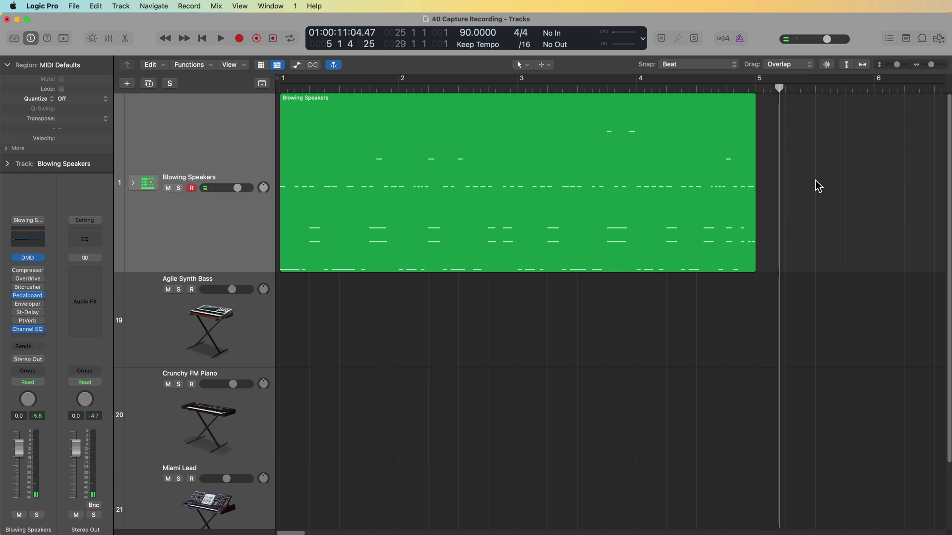
Select and enlarge the Agile Synth Bass track, play a bass line while stopped, and capture it as a region at bar 1.
key("Down")
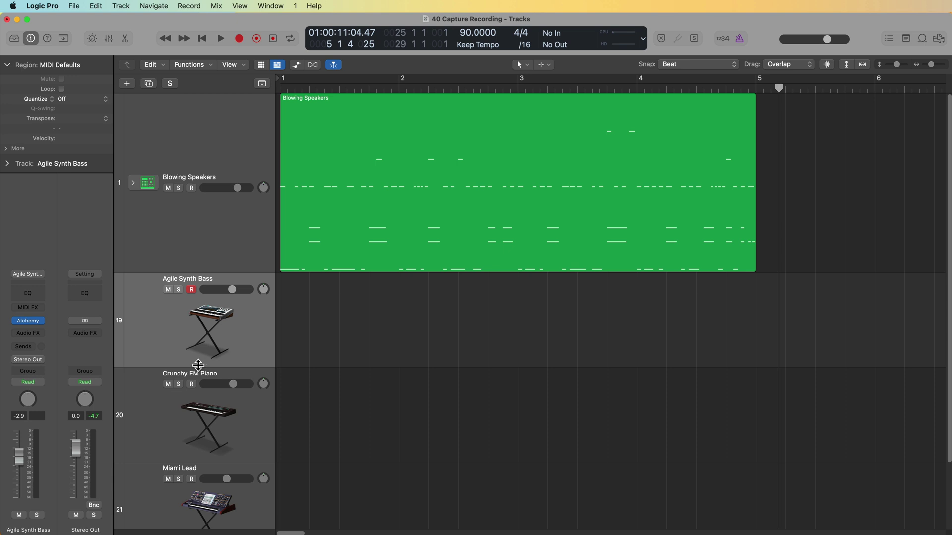
left_click_drag(196, 381, 197, 389)
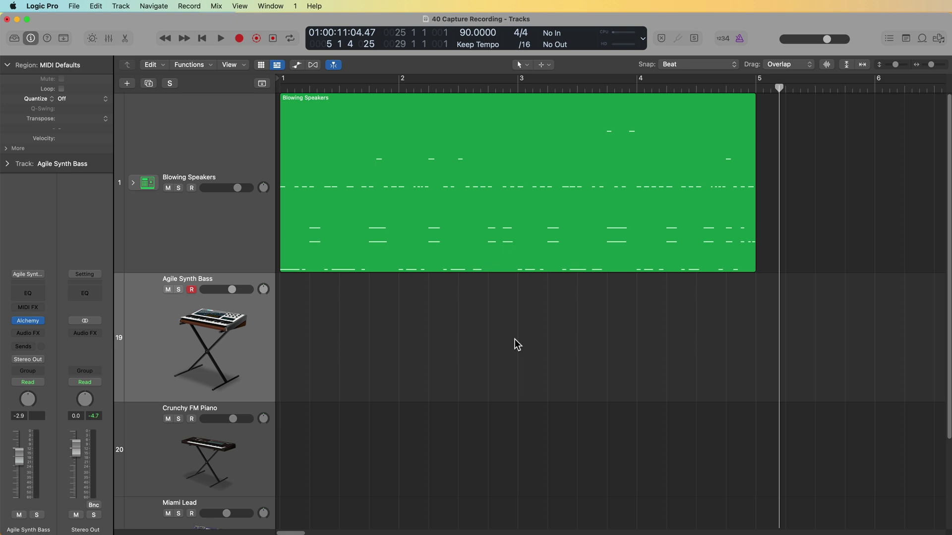
key("Return")
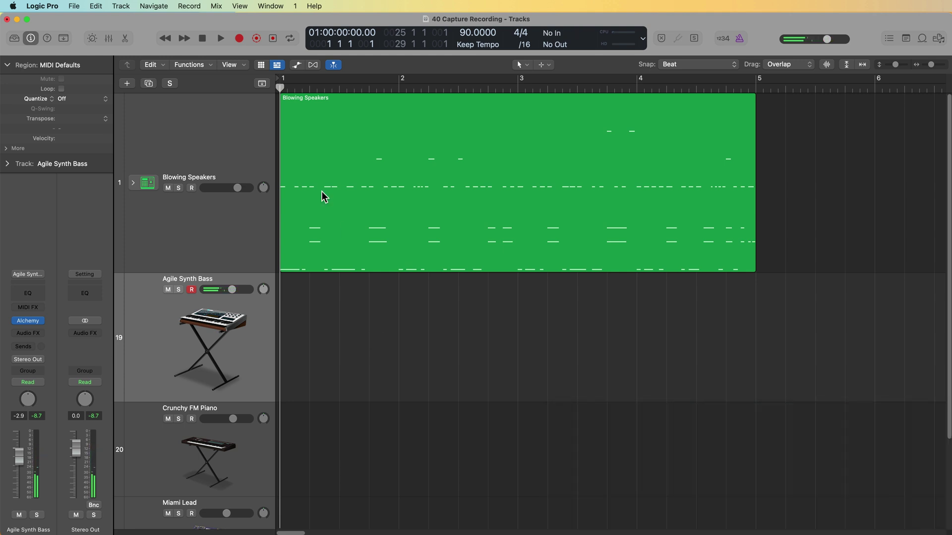
left_click(273, 38)
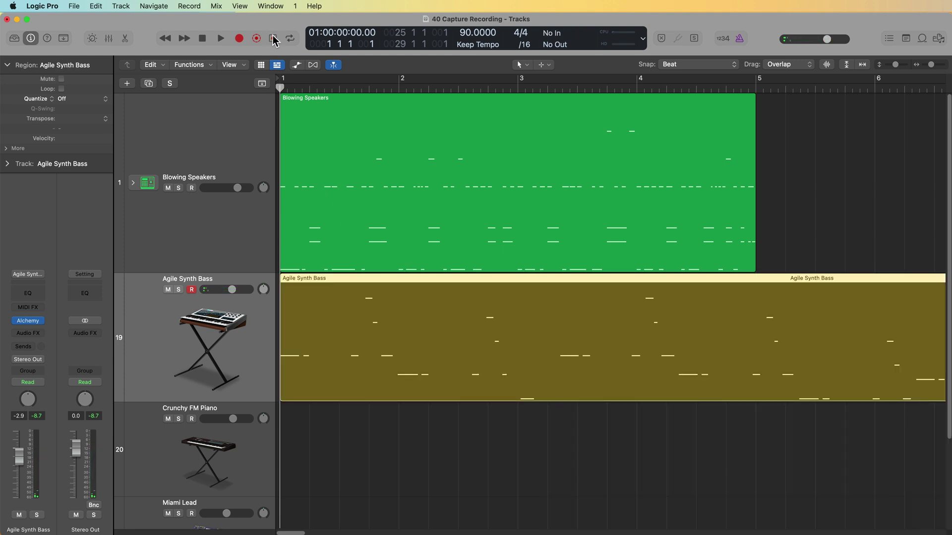
Open the captured bass region in the Piano Roll and delete the first pass of notes before about bar 3 beat 2.
left_click(441, 441)
key("super+Left")
key("super+Left")
key("super+Left")
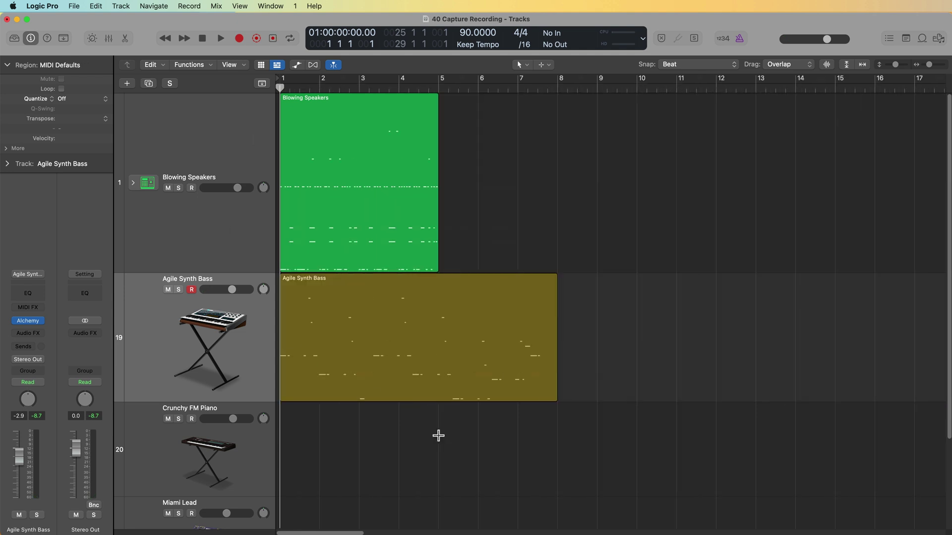
double_click(450, 329)
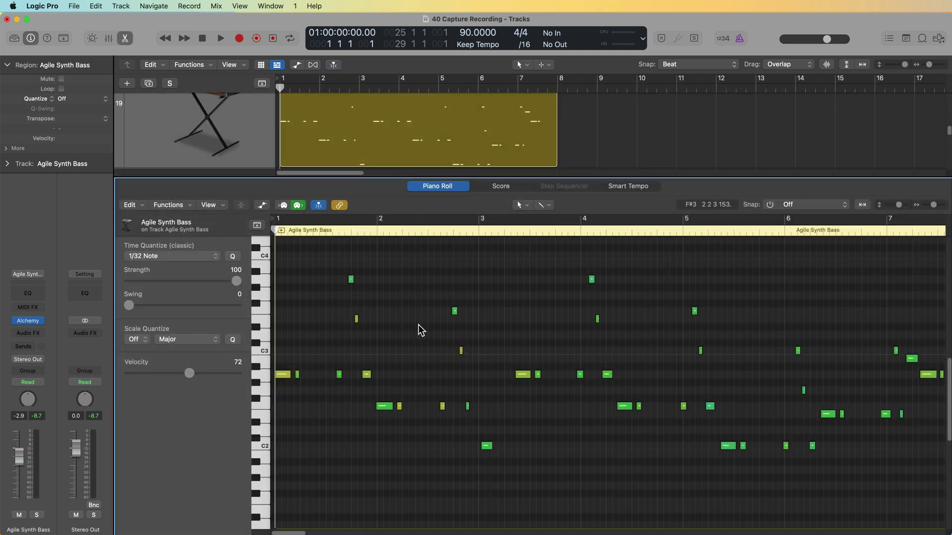
scroll(548, 369, "down", 3)
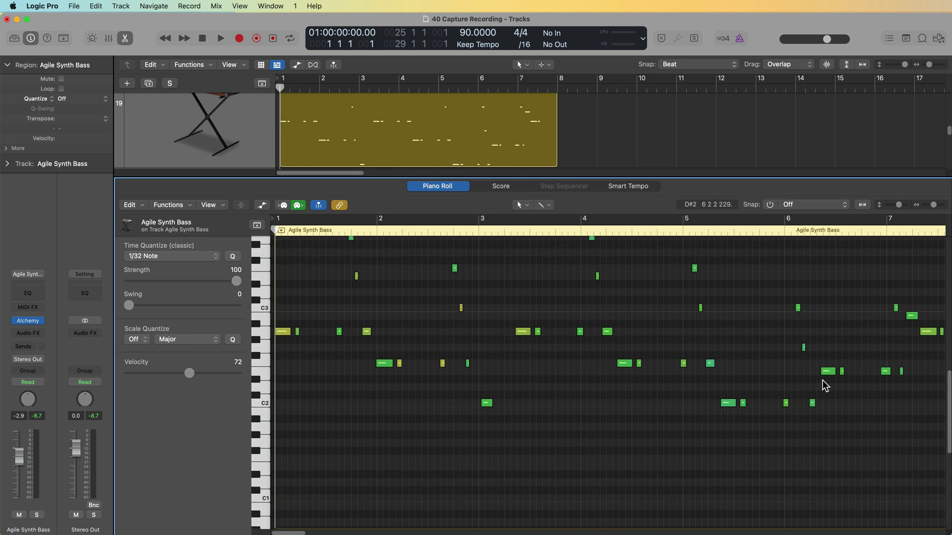
scroll(505, 310, "up", 5)
left_click_drag(502, 265, 279, 515)
key("Delete")
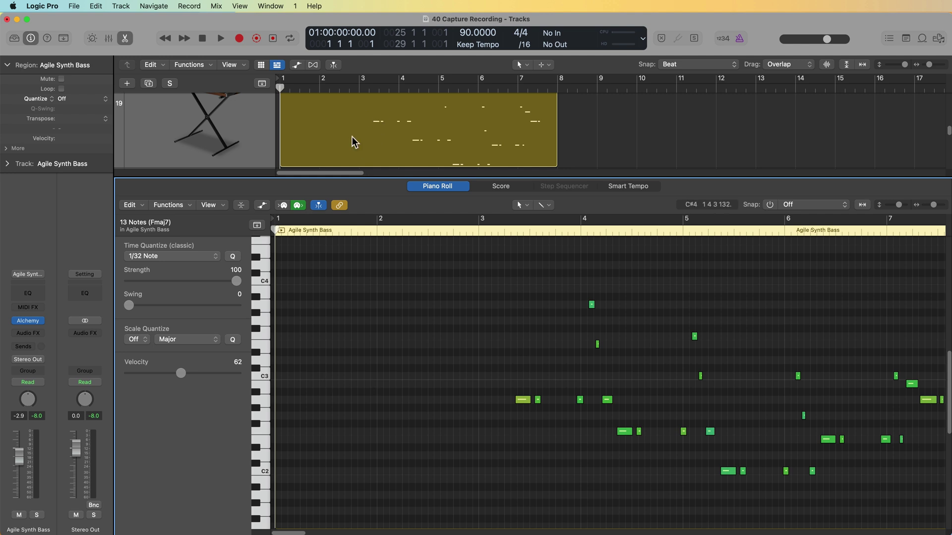
Select all remaining bass notes, move them so the first one starts at bar 1, and close the Piano Roll.
left_click(518, 398)
left_click(514, 368)
key("super+a")
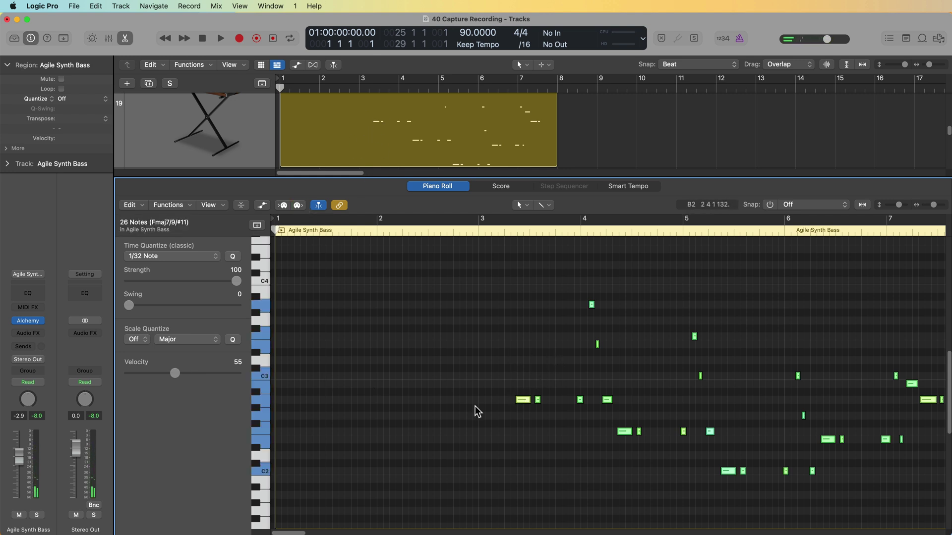
left_click_drag(521, 403, 282, 403)
left_click(328, 462)
key("e")
Place the playhead at bar 5 beat 2 and delete the two extra bass notes just after bar 5 in the Piano Roll.
left_click(472, 379)
left_click(446, 87)
key("super+Right")
key("super+Right")
key("super+Right")
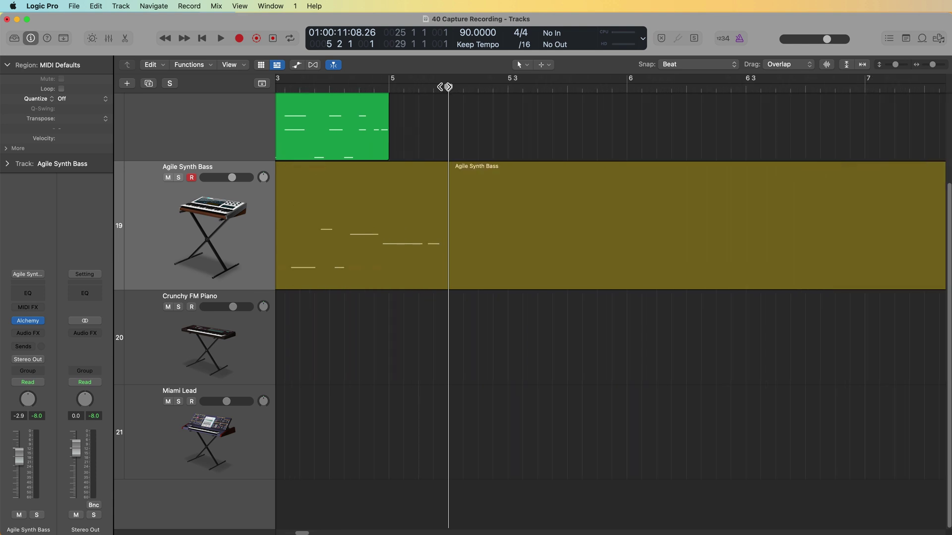
double_click(390, 246)
left_click_drag(735, 336, 690, 373)
key("Delete")
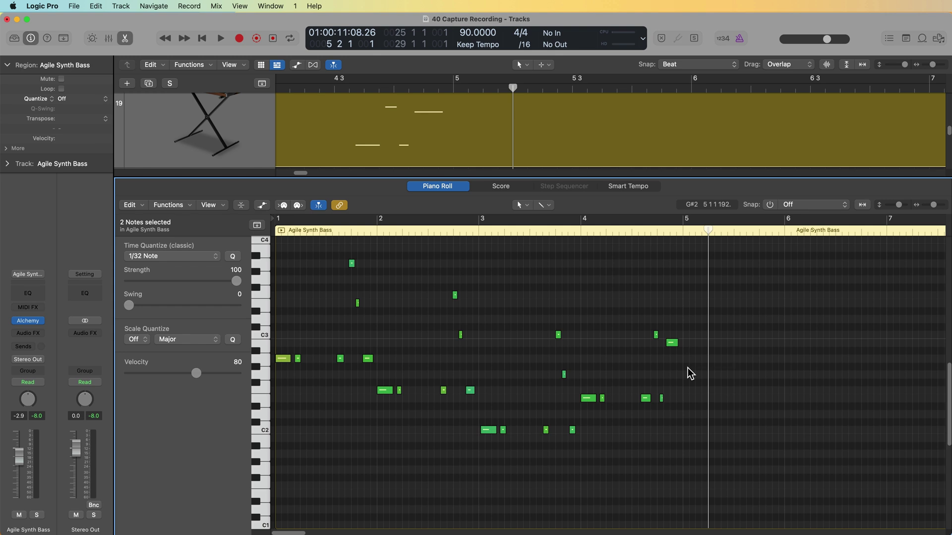
Split the Agile Synth Bass region at bar 5 and delete everything after the split.
key("e")
left_click_drag(442, 247, 626, 260)
key("Delete")
left_click(682, 268)
key("Delete")
With snapping off, trim the bass region to the end of its last note, then set Snap to Beat and time-stretch the region to bar 5.
left_click(664, 65)
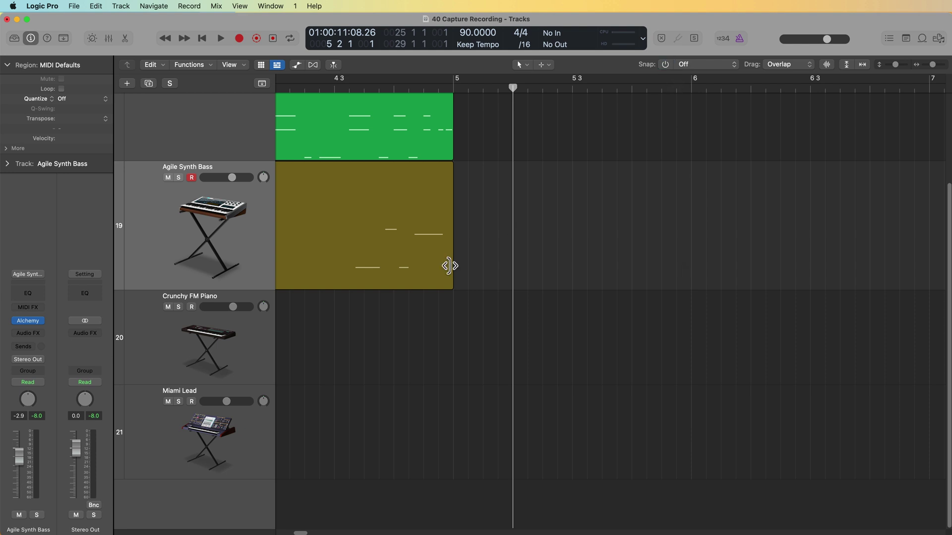
mouse_move(448, 286)
left_mouse_down()
mouse_move(438, 274)
mouse_move(448, 271)
left_mouse_up()
key("super+z")
left_click(663, 64)
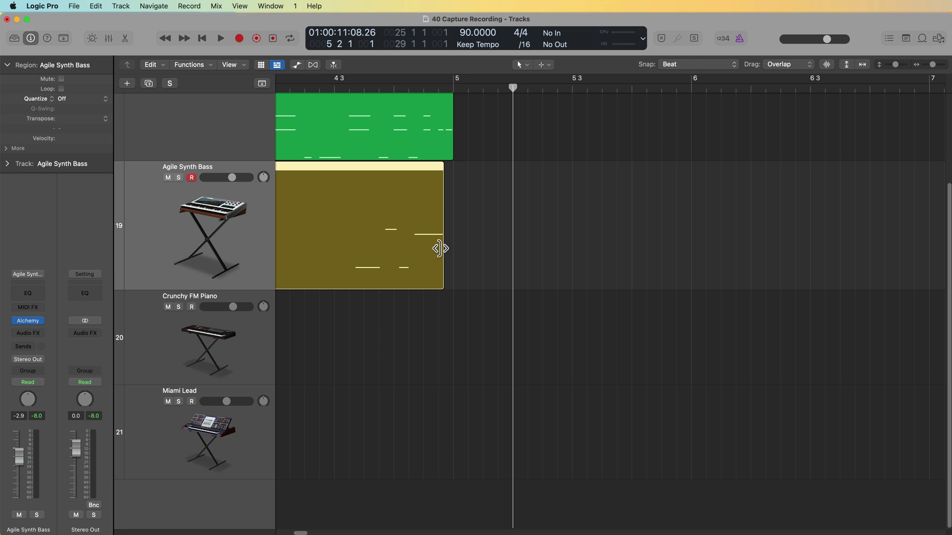
left_click(467, 249)
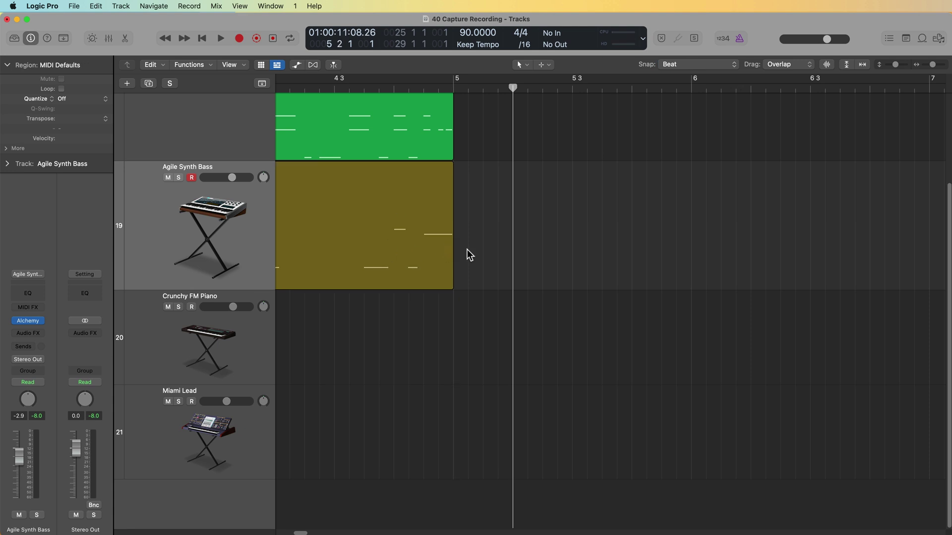
Quantize all notes of the Agile Synth Bass region to 1/16 Note in the Piano Roll and close the editor.
key("Return")
double_click(467, 248)
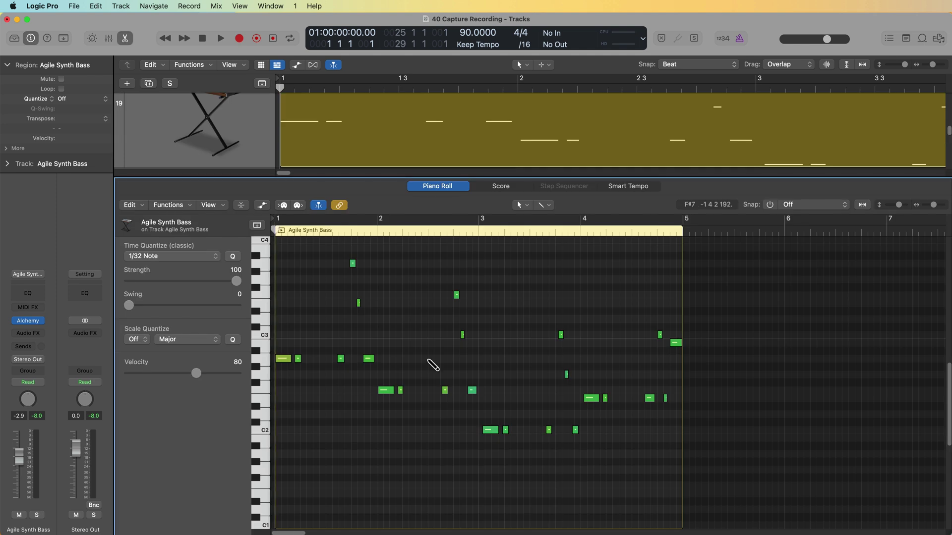
left_click(174, 256)
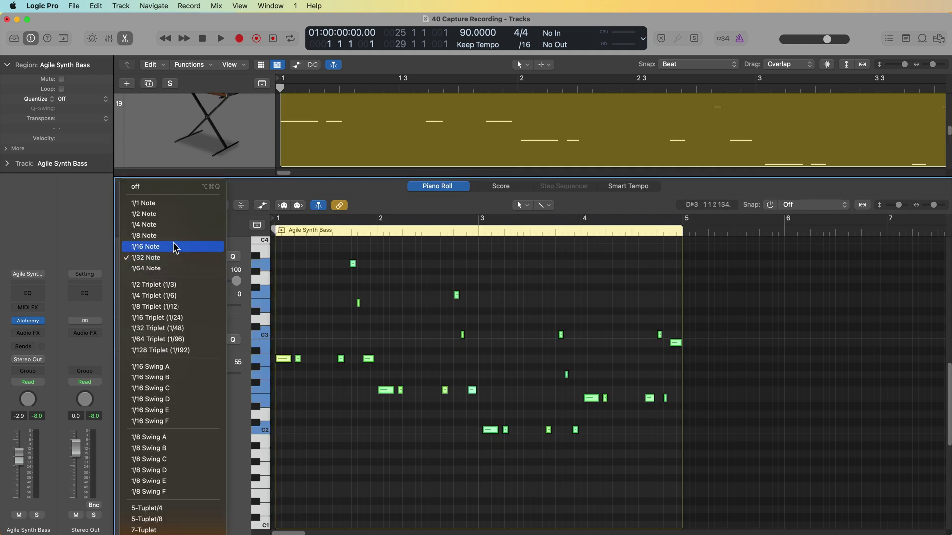
left_click(174, 247)
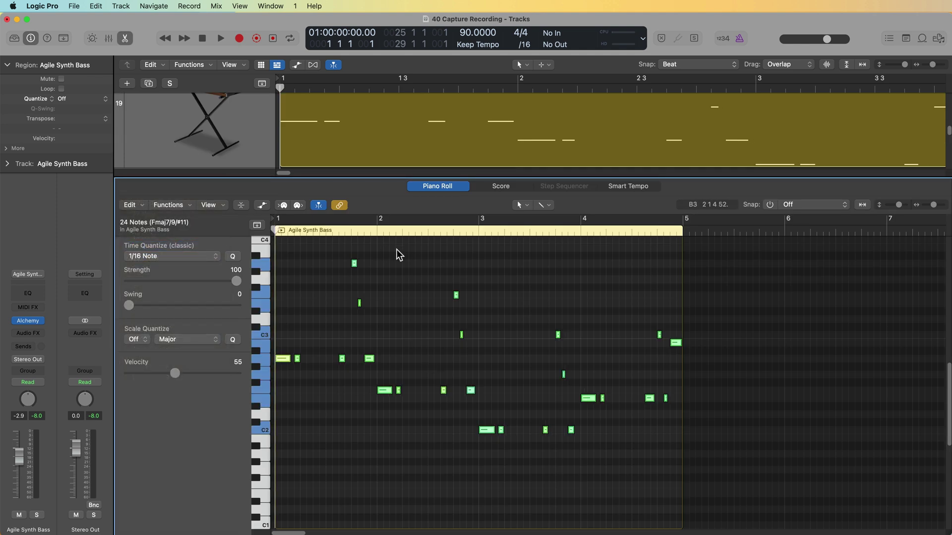
key("e")
Play the drum and bass loops together from bar 1 to check their timing.
key("space")
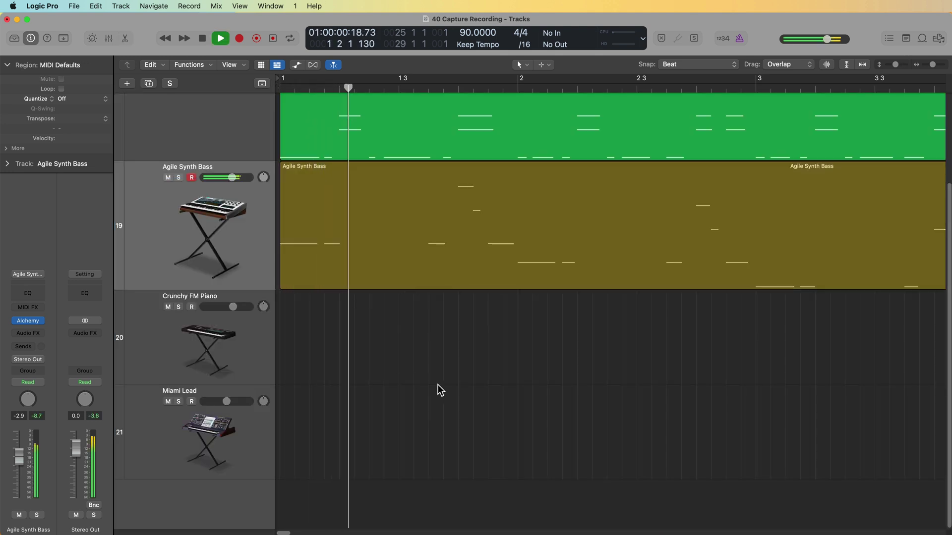
key("super+Left")
scroll(452, 388, "up", 3)
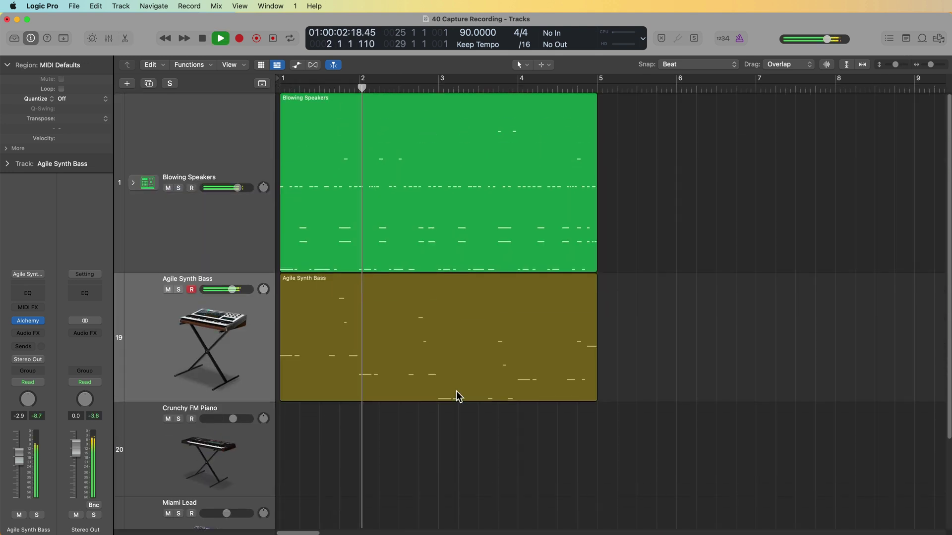
double_click(373, 341)
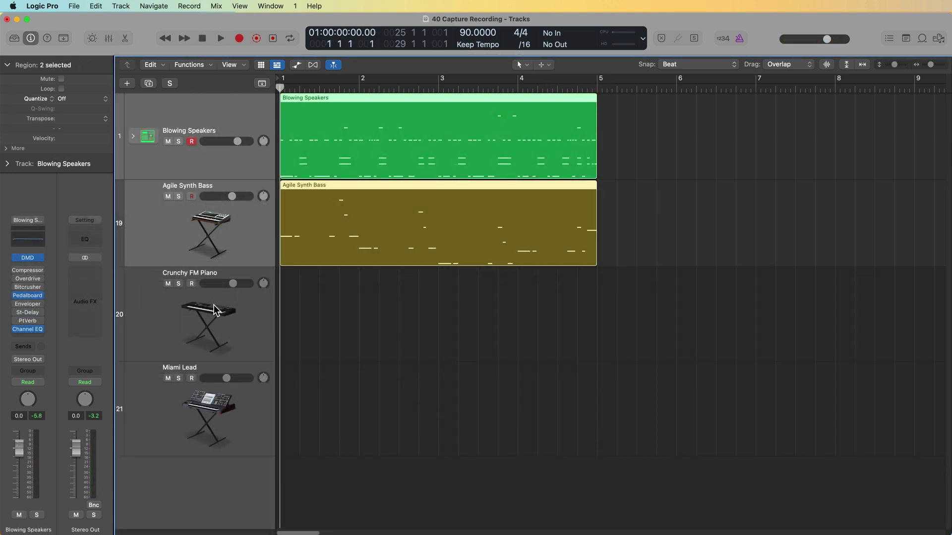
Select the Crunchy FM Piano track, make it taller, and capture the unrecorded piano playing as a region.
left_click(216, 310)
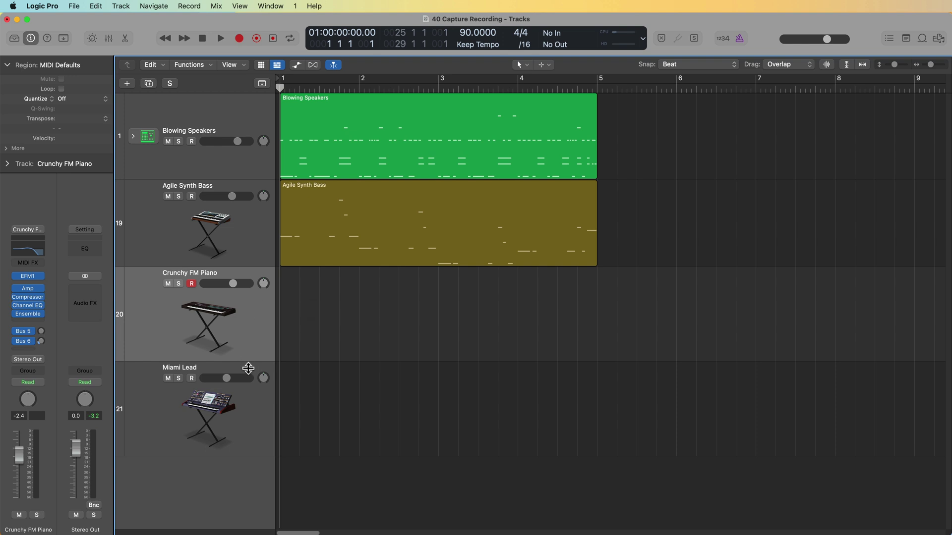
left_click_drag(247, 367, 248, 401)
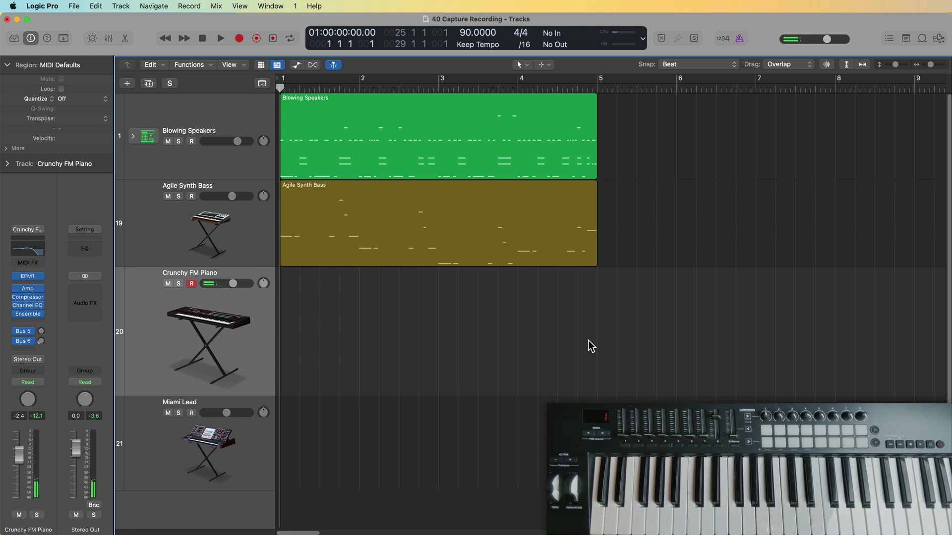
left_click(272, 41)
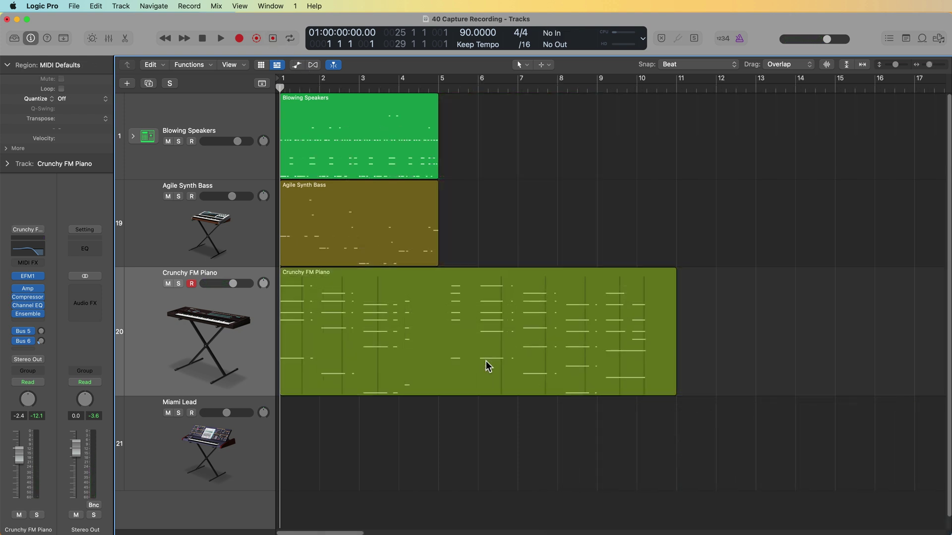
Review the captured piano notes in the Piano Roll, then delete the part of the Crunchy FM Piano region before bar 6.
double_click(486, 360)
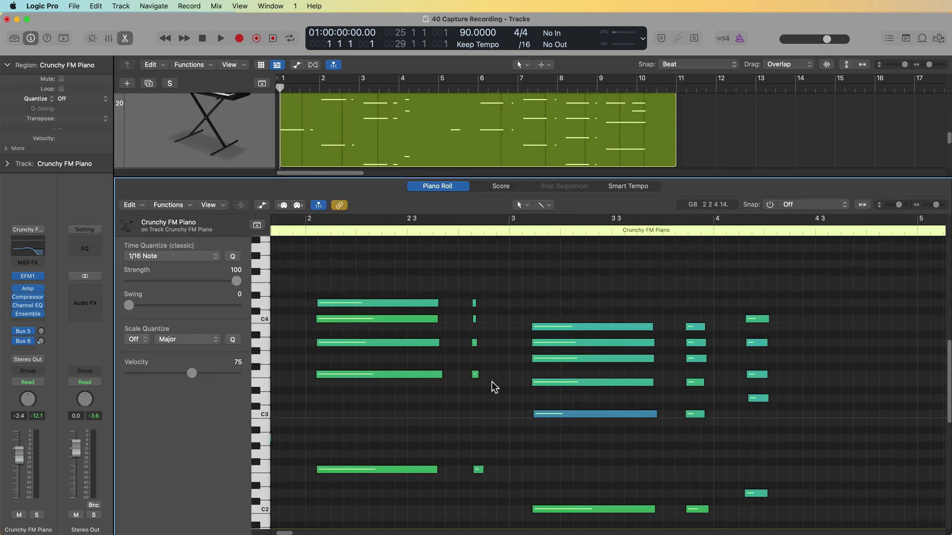
key("z")
scroll(545, 387, "right", 1)
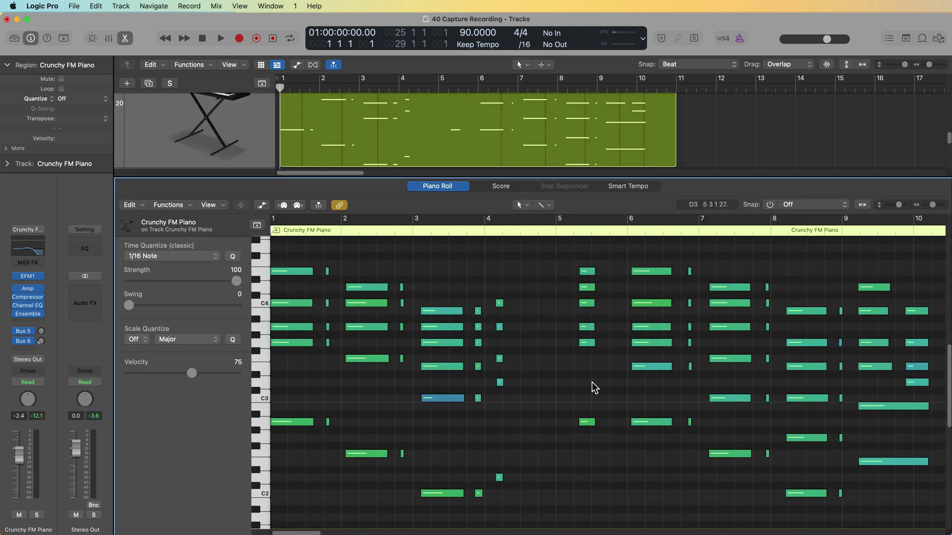
key("e")
left_click_drag(478, 319, 272, 335)
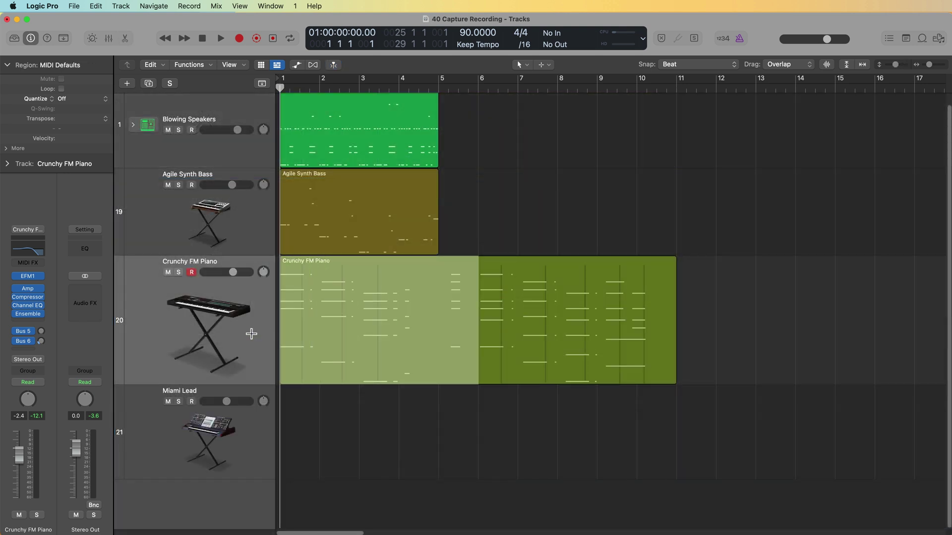
key("Delete")
With snapping off, trim the piano region's start to its first chord near bar 6 and move the region to bar 1.
left_click(478, 124)
key("super+Right")
key("super+Right")
key("super+Right")
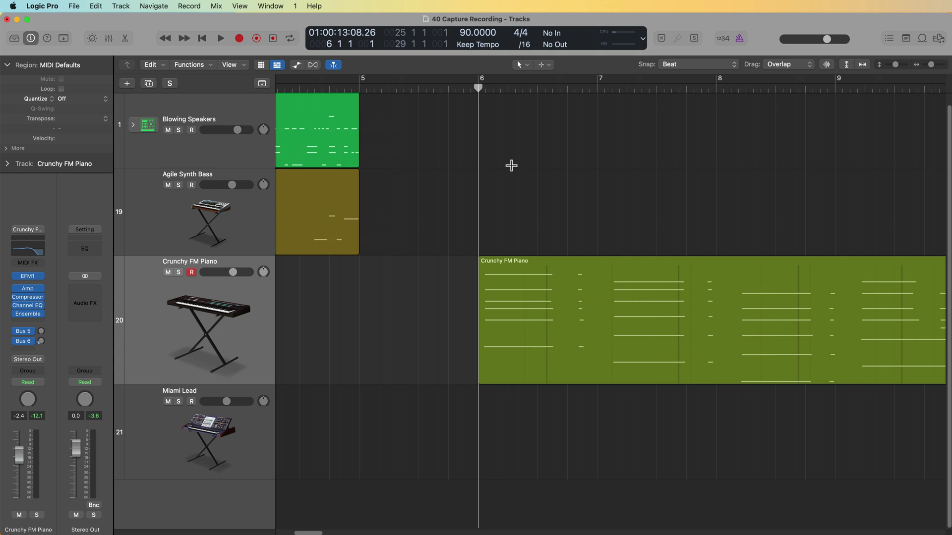
key("super+Right")
key("super+Right")
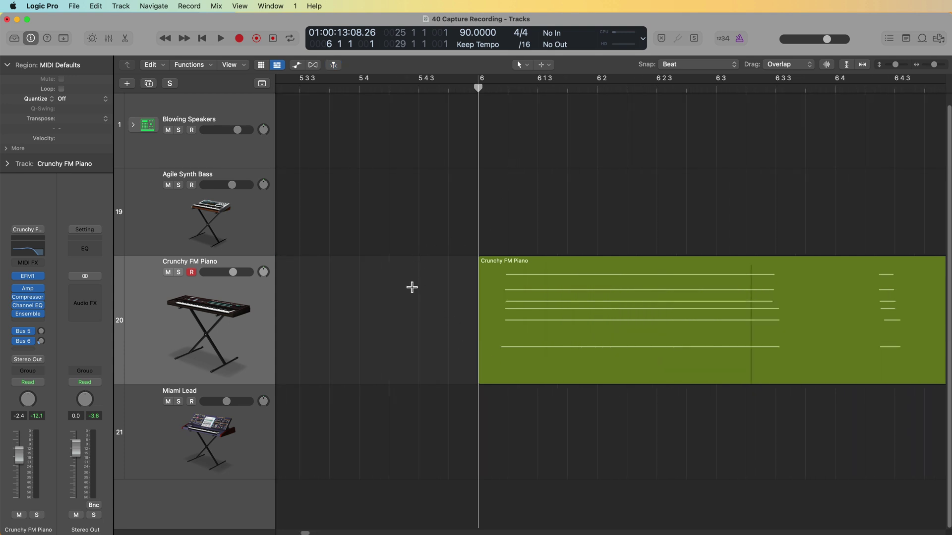
left_click_drag(416, 293, 475, 318)
left_click(666, 65)
left_click_drag(426, 168, 310, 351)
key("super+Left")
key("super+Left")
key("super+Left")
key("super+Left")
key("super+Left")
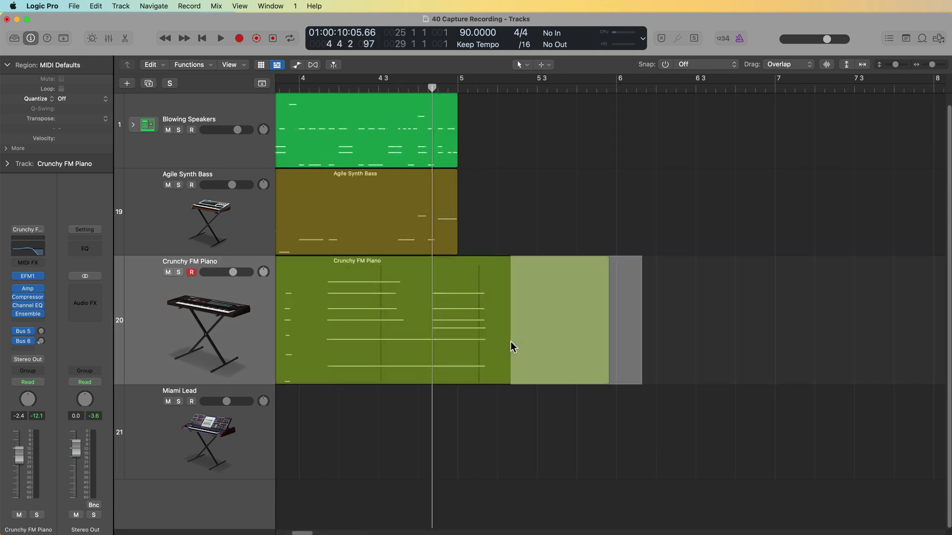
Trim the piano region's empty tail after the last chord, then set Snap to Beat and time-stretch the region to bar 5.
left_click_drag(512, 346, 513, 347)
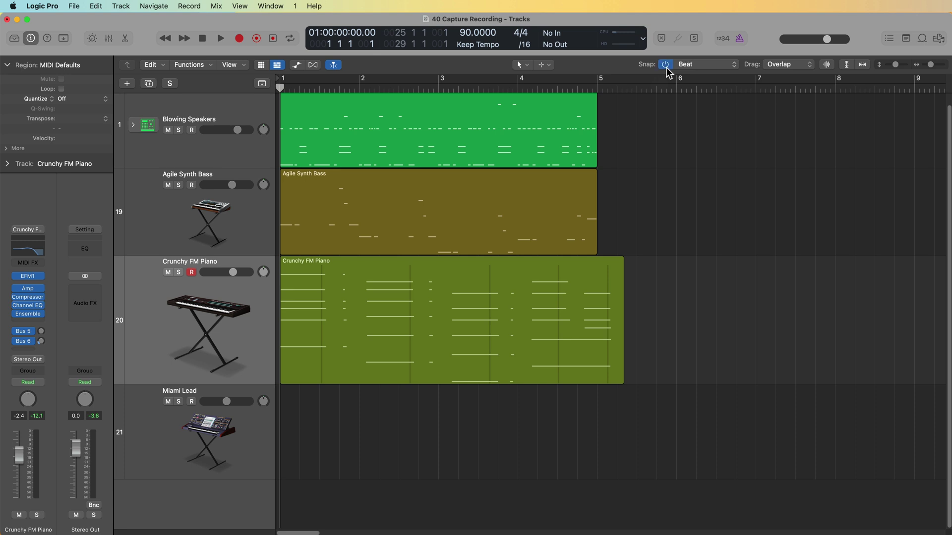
left_click(701, 65)
left_click(683, 69)
left_click_drag(620, 358, 589, 358)
left_click(686, 366)
Quantize all notes of the Crunchy FM Piano region to 1/8 Note in the Piano Roll and close the editor.
double_click(527, 342)
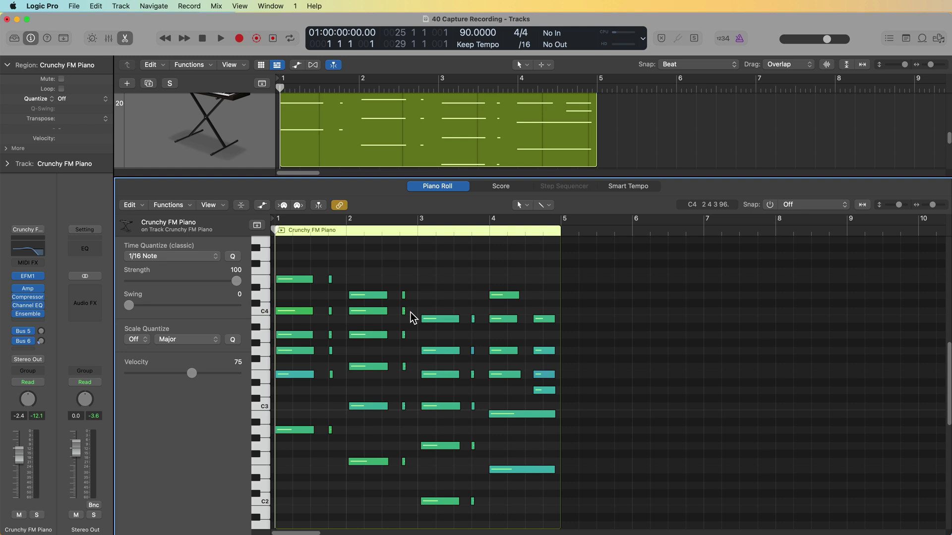
key("super+Right")
key("super+a")
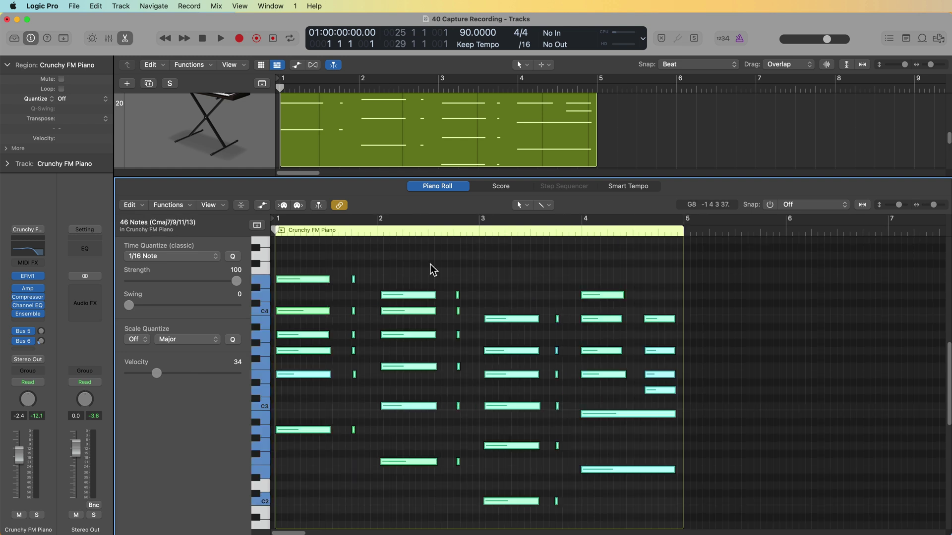
left_click(199, 262)
left_click(195, 253)
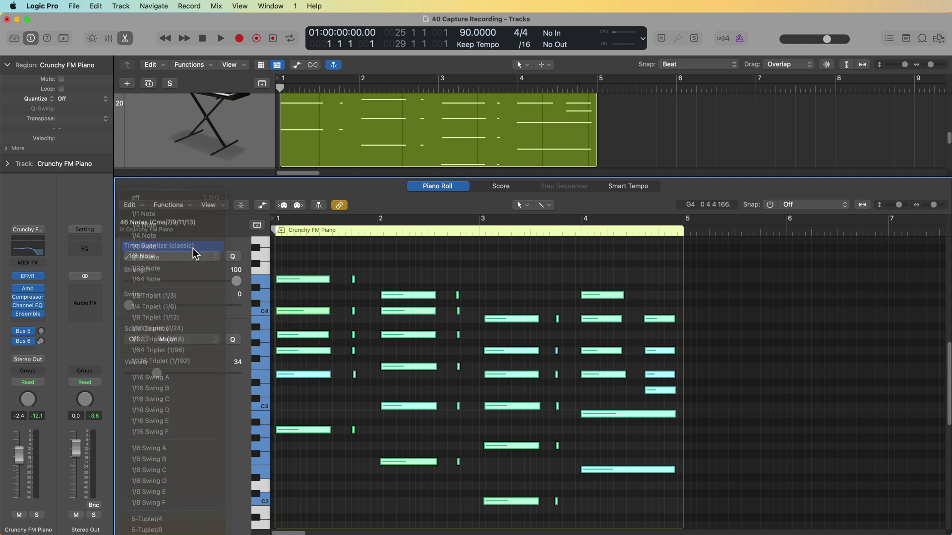
key("e")
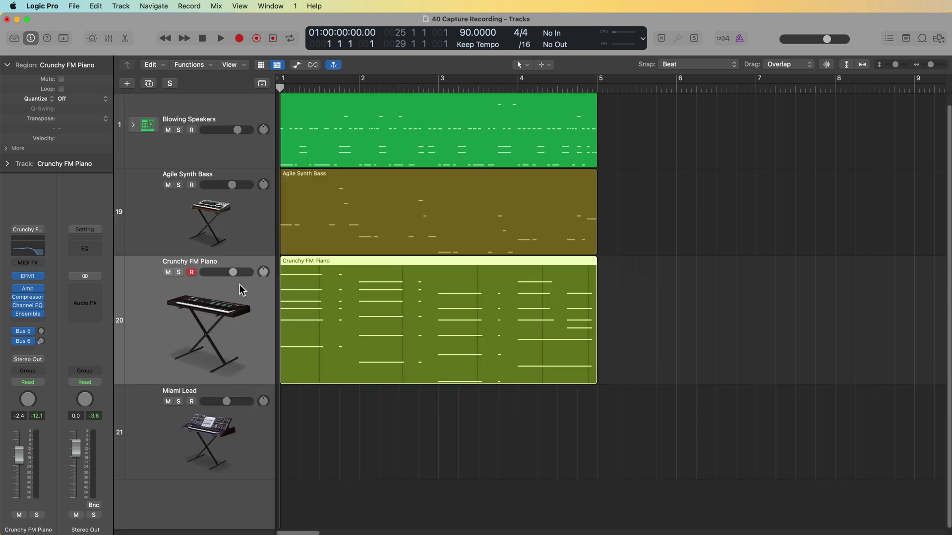
Show the Ch. 1: Sustain data of the piano region in the Piano Roll and move its sustain pedal points slightly earlier.
left_click(456, 428)
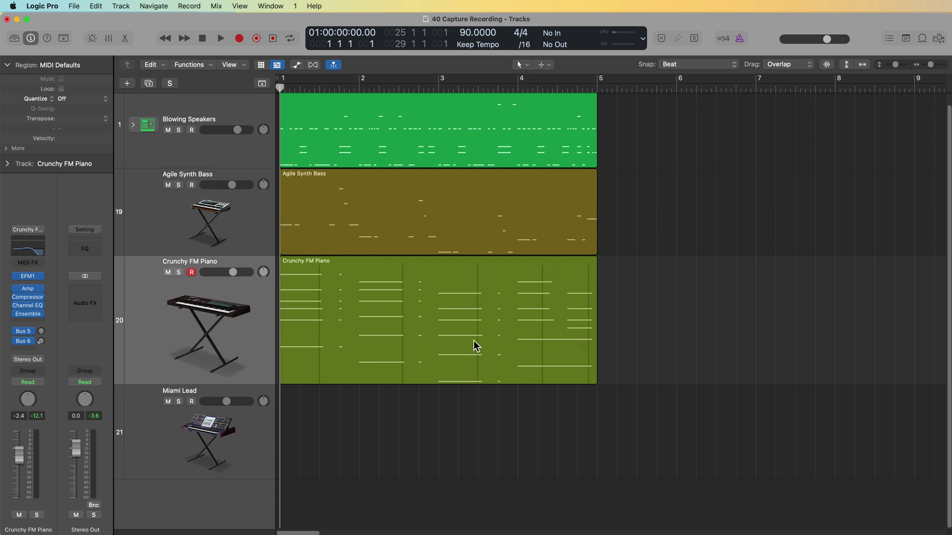
double_click(424, 312)
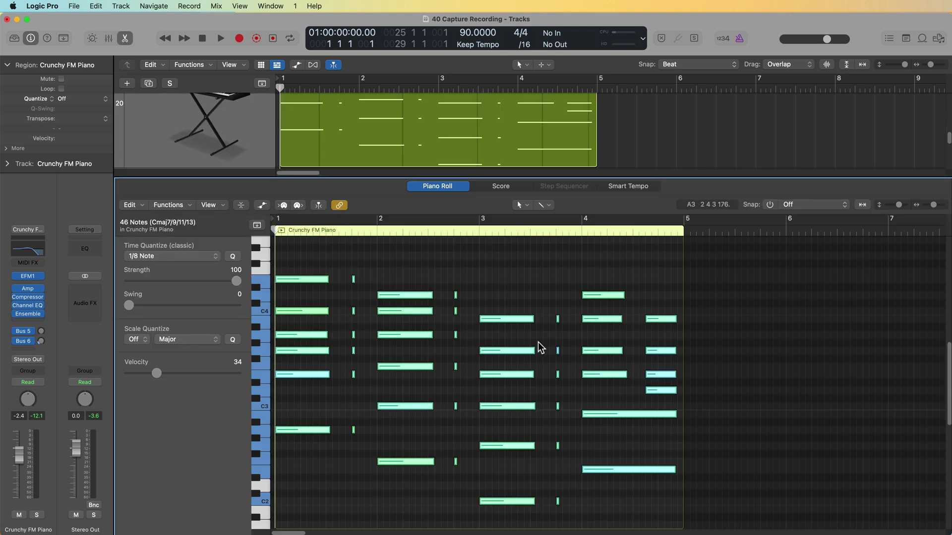
left_click(709, 355)
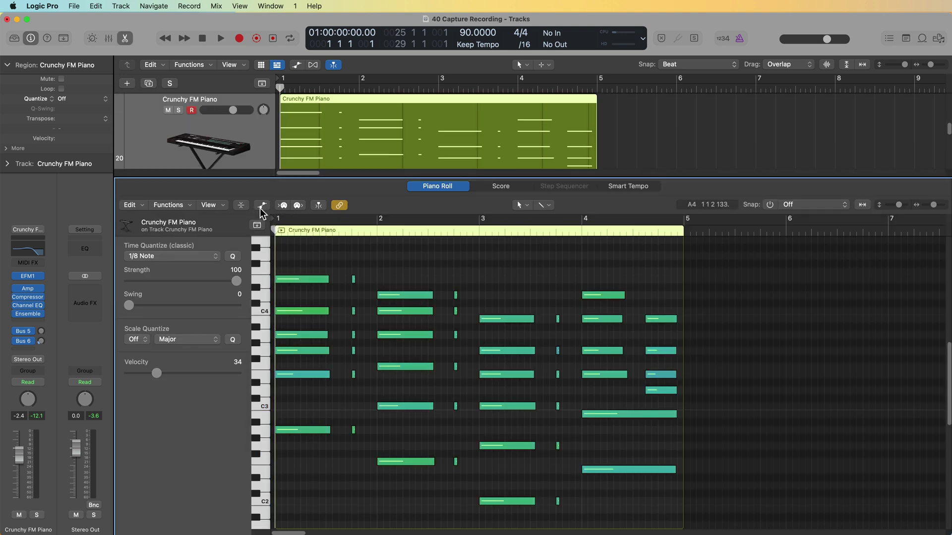
left_click(262, 205)
left_click(187, 427)
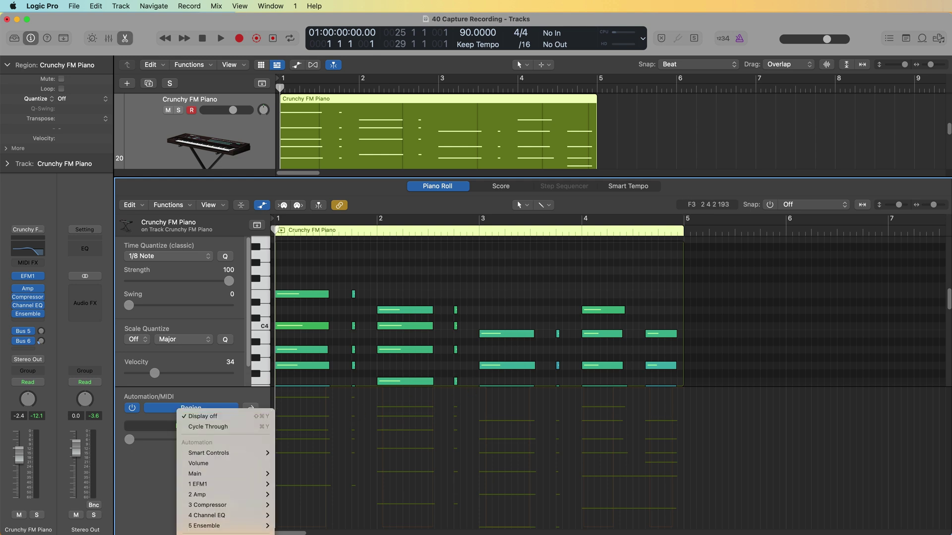
left_click(213, 526)
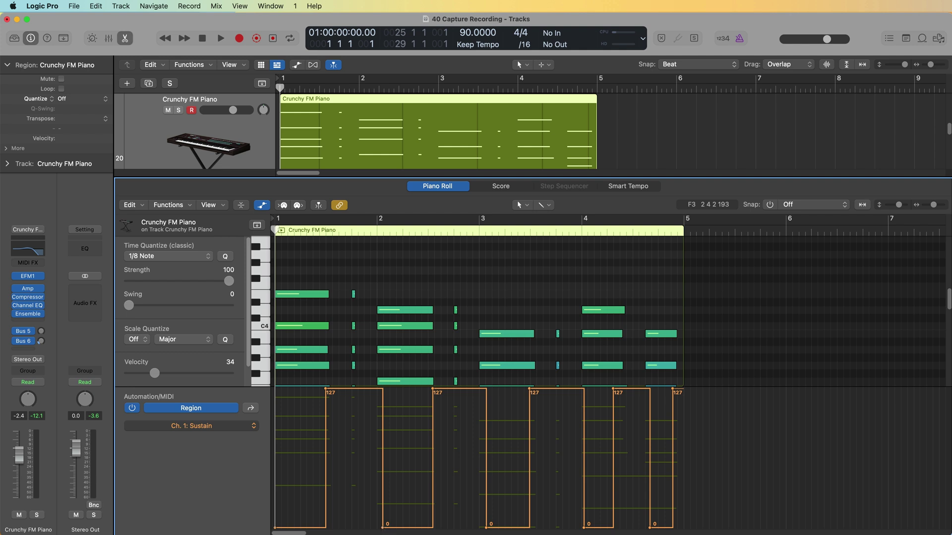
left_click_drag(432, 389, 427, 389)
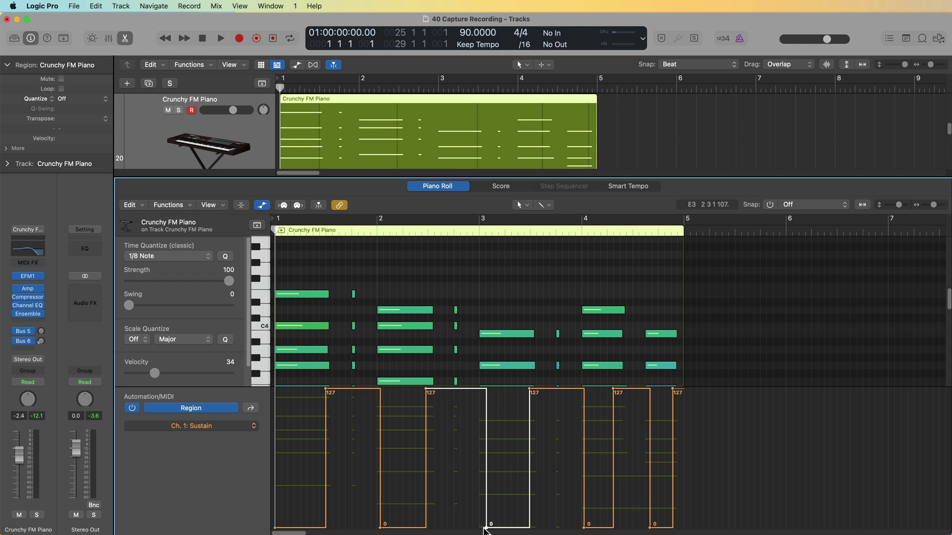
key("e")
Start playback and lower the Crunchy FM Piano track's volume to -3.8 dB.
key("space")
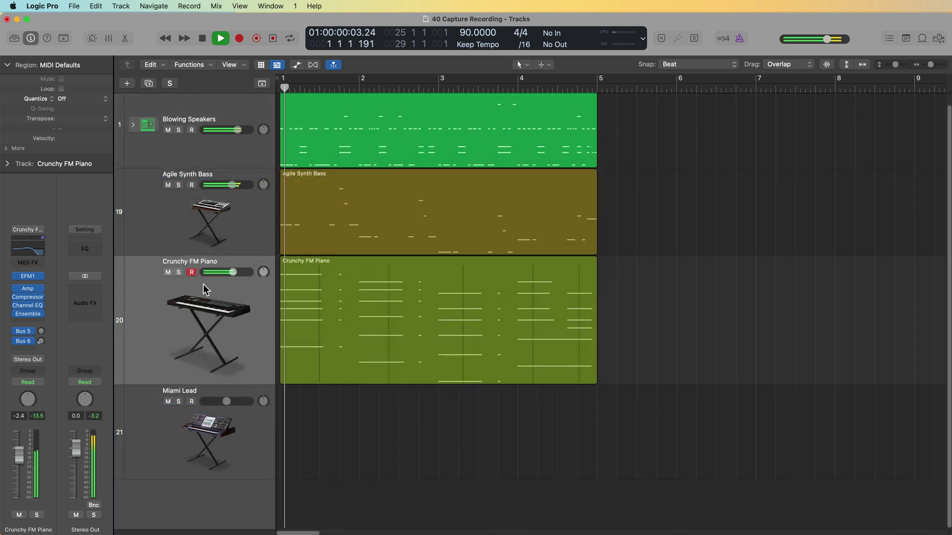
left_click(200, 326)
left_click_drag(20, 454, 22, 462)
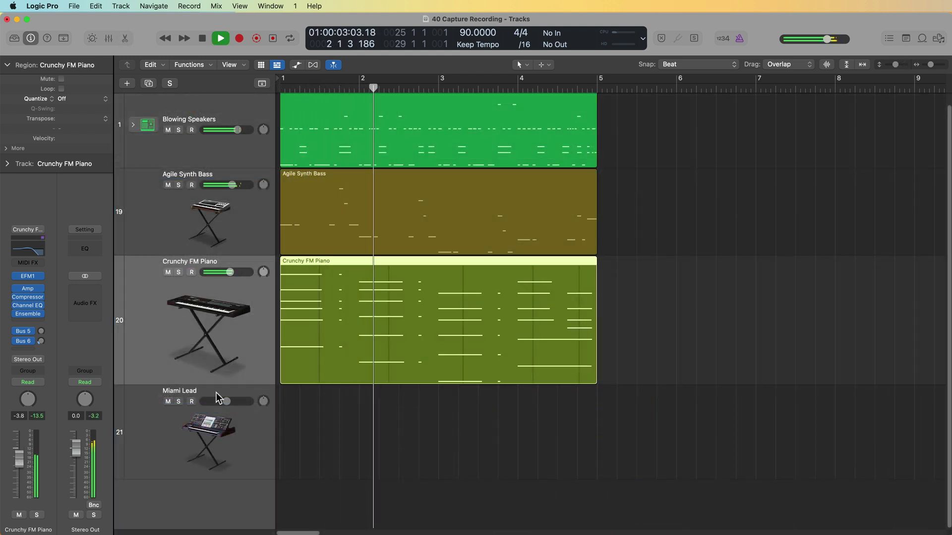
Cycle playback from bar 1 to bar 5, reduce the Crunchy FM Piano track's height, then turn cycling off and stop.
key("c")
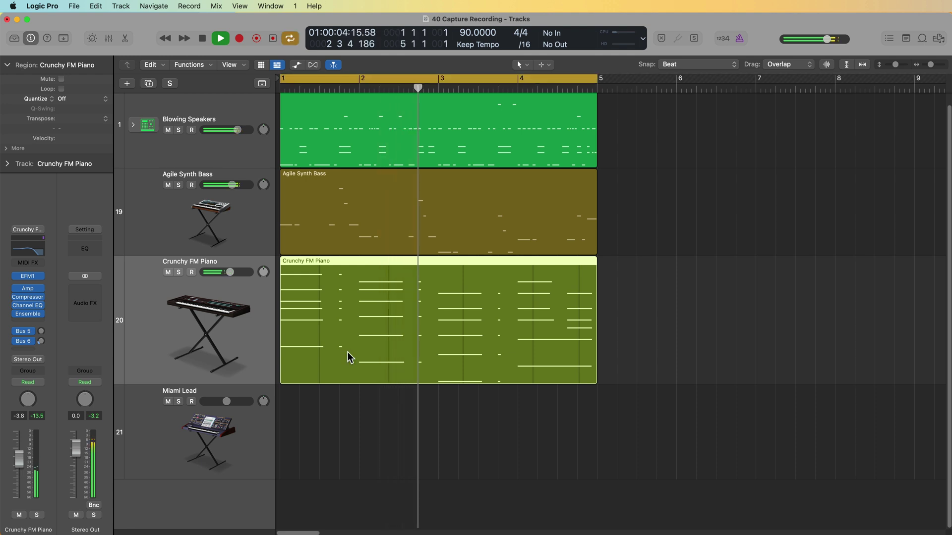
left_click(610, 297)
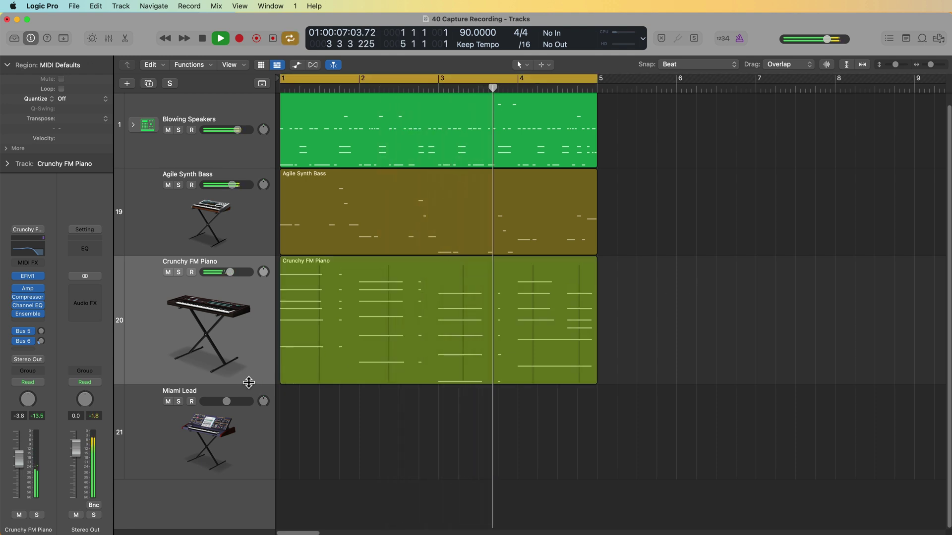
left_click_drag(249, 382, 248, 360)
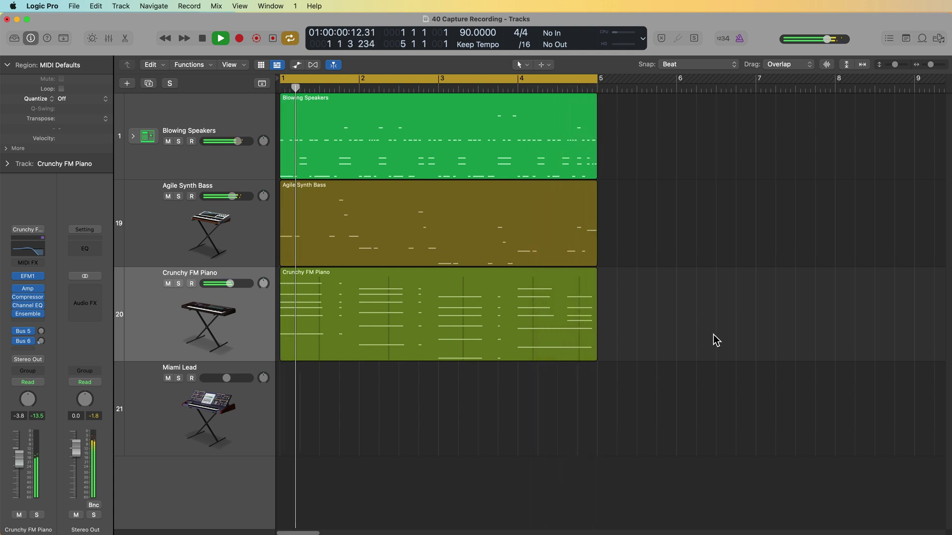
key("c")
key("space")
Select the drum, bass and piano regions and repeat them three times so they fill bars 1 to 17.
key("Return")
key("super+Left")
key("super+Left")
left_click_drag(455, 134, 362, 307)
key("super+r")
key("super+r")
key("super+r")
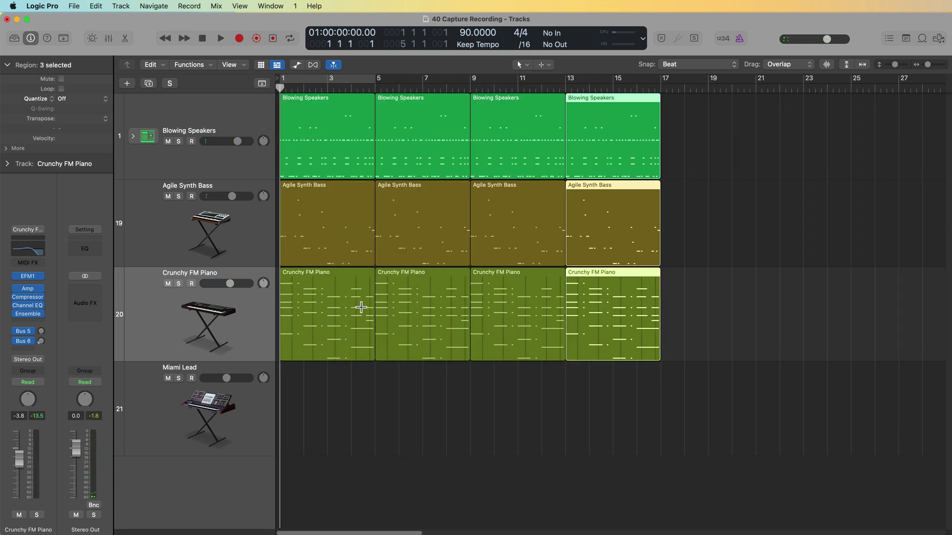
Select the Miami Lead track, perform a lead melody during playback, and capture the unrecorded performance as a region.
left_click(477, 423)
left_click(214, 412)
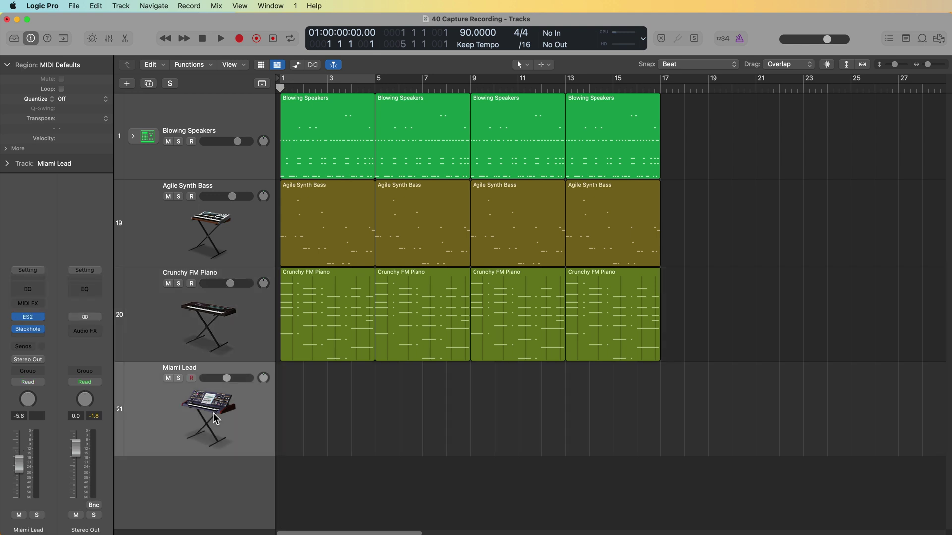
key("space")
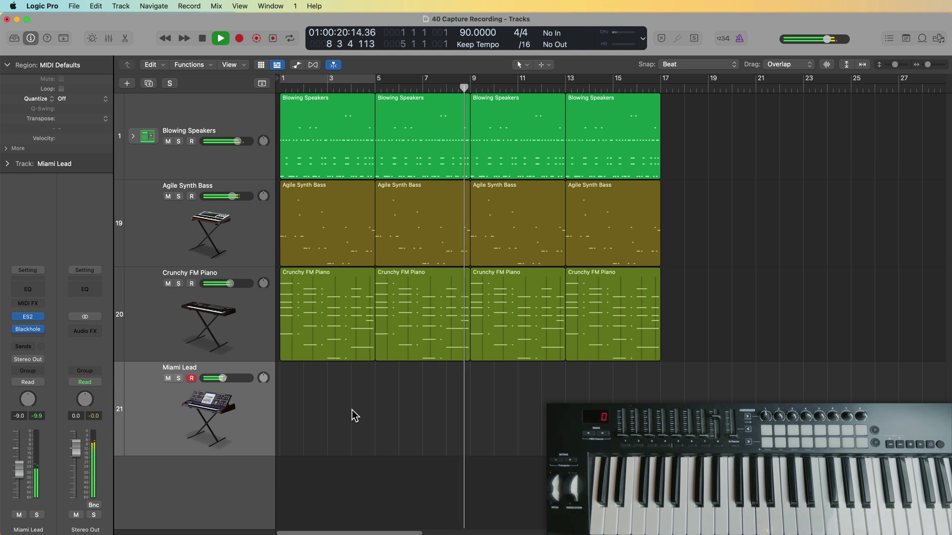
key("space")
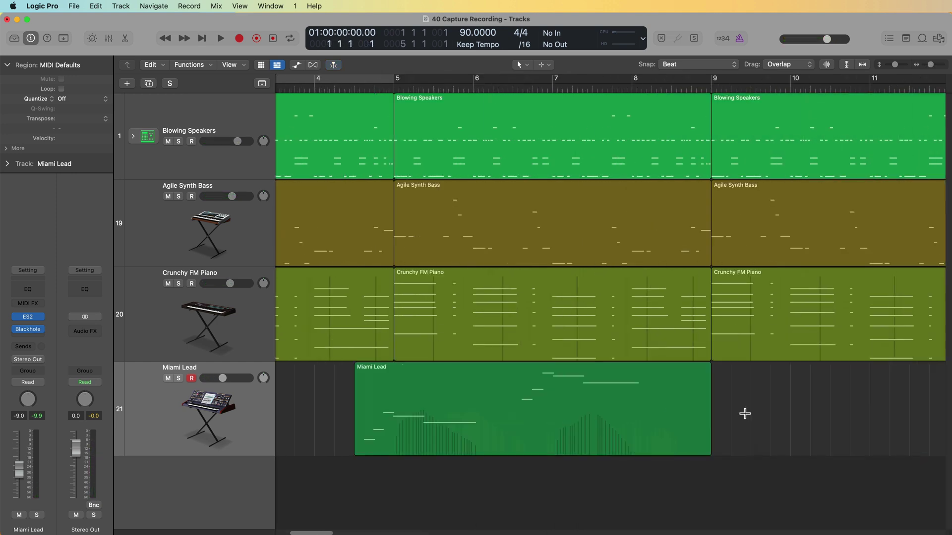
Split the Miami Lead region halfway through bar 6 and move the second phrase to start at bar 8.
left_click(546, 417)
left_click_drag(745, 413, 567, 435)
key("super+Left")
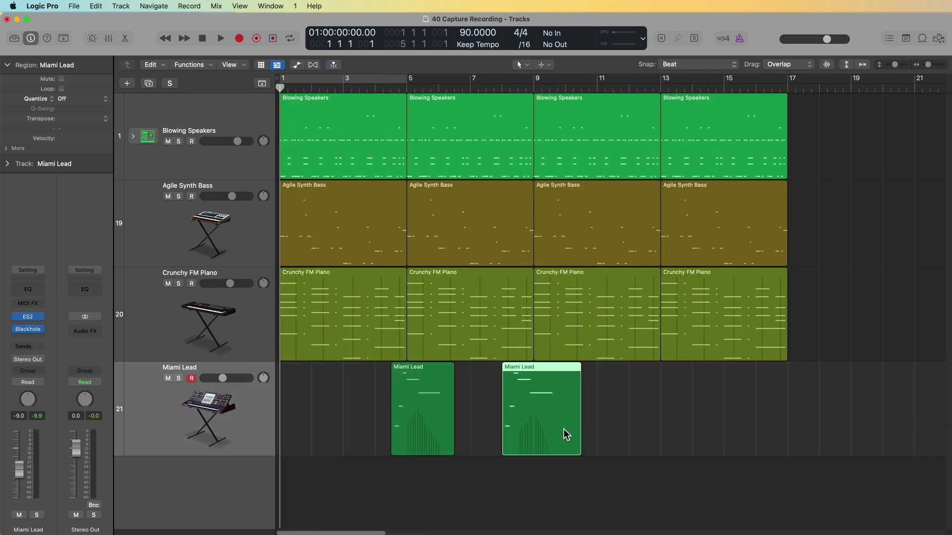
Shift the second Miami Lead region later so it starts halfway through bar 8.
key("super+Right")
scroll(471, 463, "left", 5)
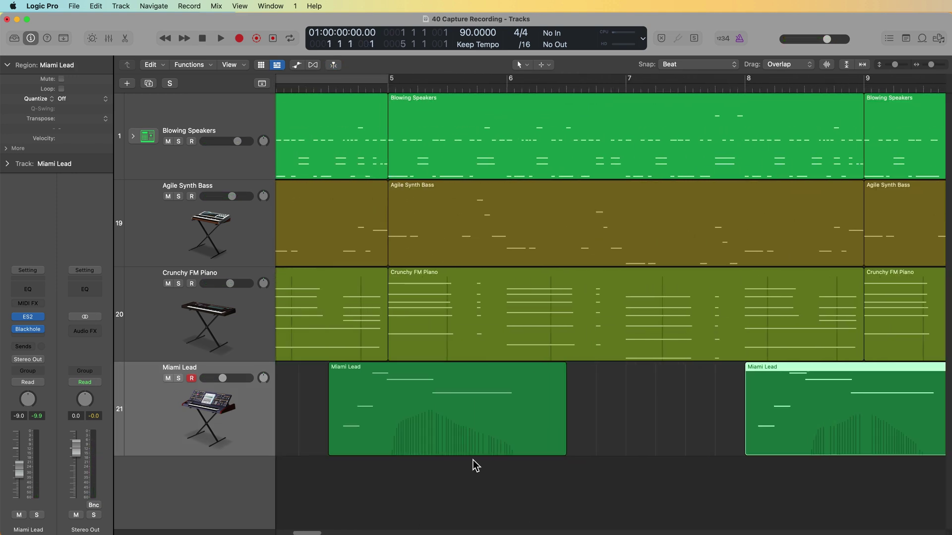
scroll(471, 463, "right", 5)
left_click(499, 444)
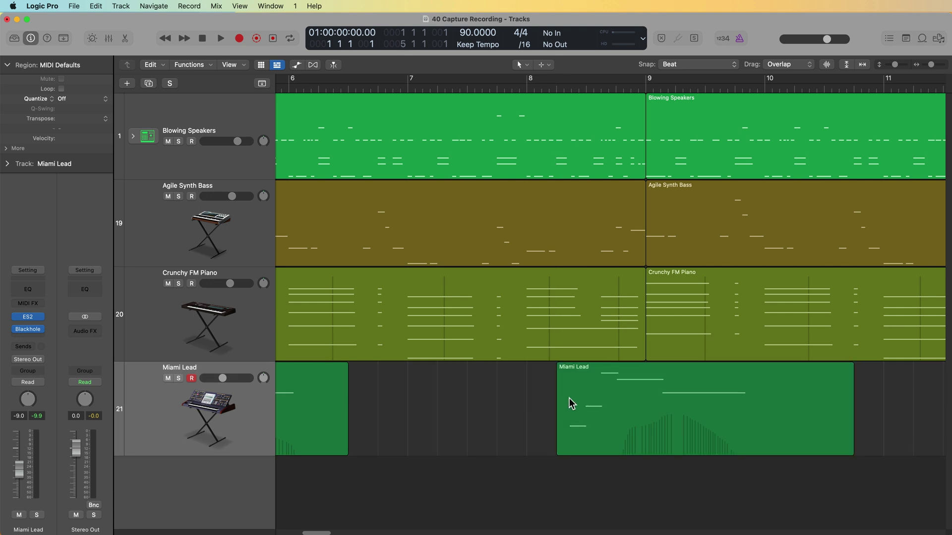
left_click_drag(569, 404, 593, 403)
Copy the first Miami Lead region so the duplicate starts halfway through bar 12.
key("super+Left")
key("super+Left")
left_click_drag(442, 410, 750, 402)
key("super+z")
left_click(698, 64)
left_click(574, 272)
left_click_drag(441, 417, 759, 418)
Play the arrangement with cycling on from bar 1 to bar 17 and disarm the Miami Lead track.
key("space")
key("super+Left")
key("c")
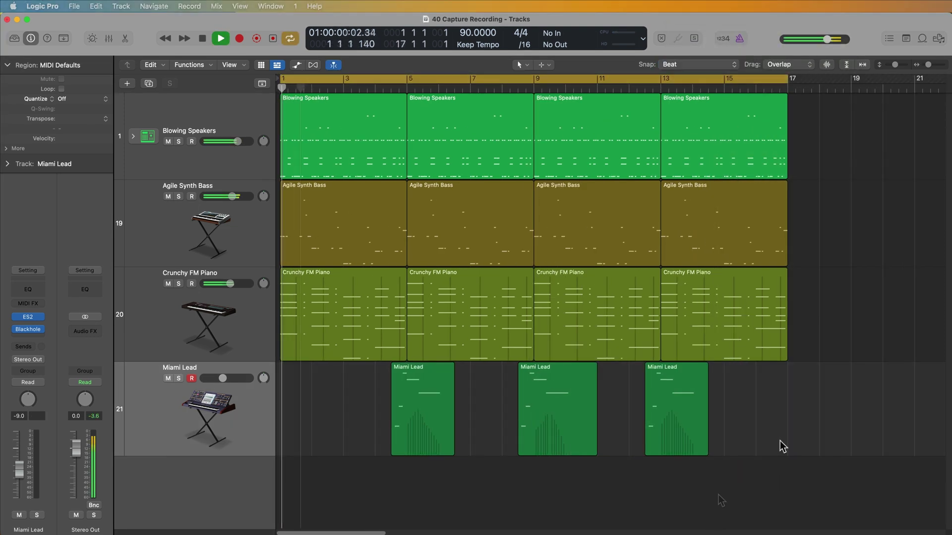
left_click(192, 379)
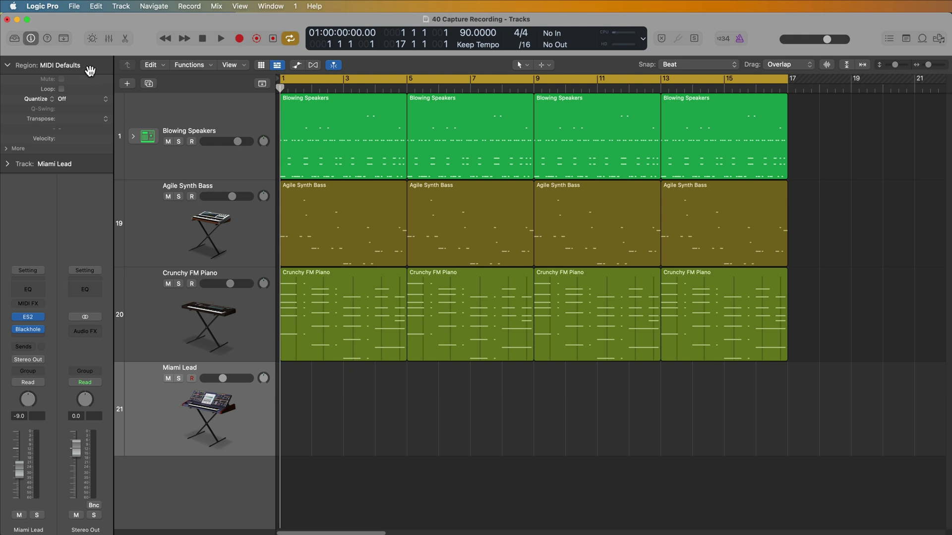
In the recording settings, set overlapping MIDI recordings with Cycle On to Create Take Folder and close the settings.
left_click(42, 6)
mouse_move(54, 39)
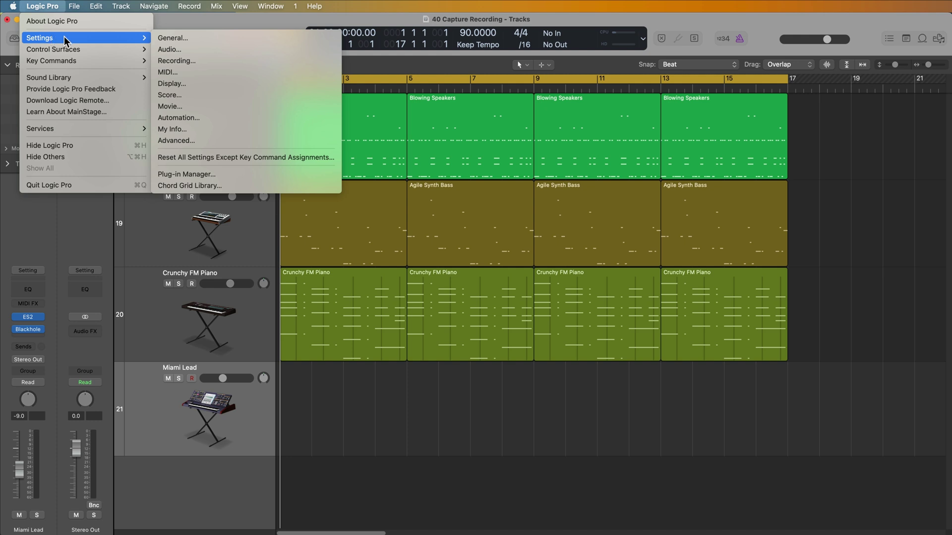
left_click(235, 61)
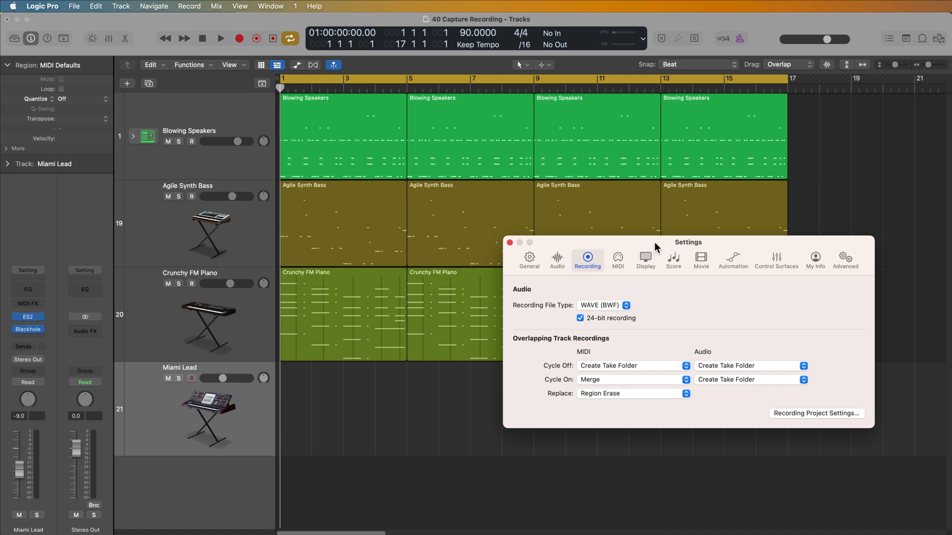
left_click_drag(654, 246, 529, 222)
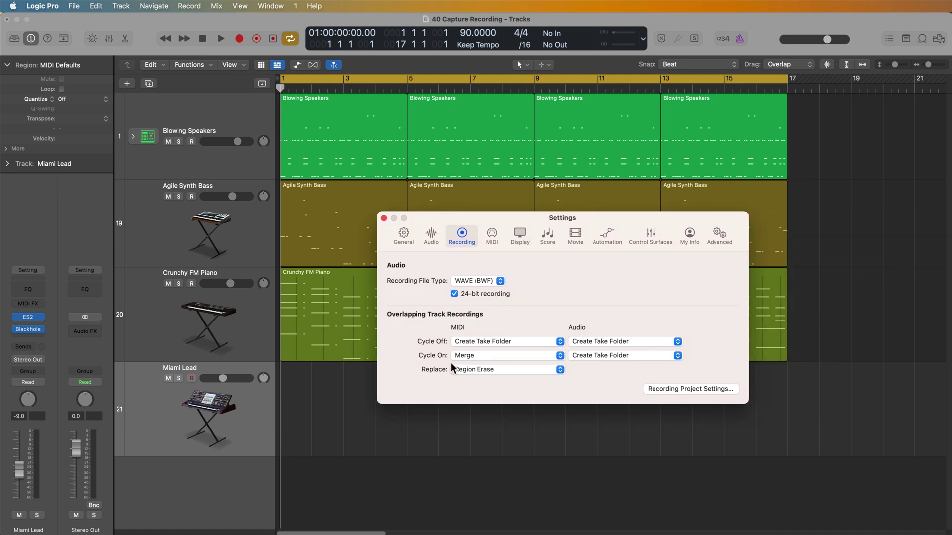
left_click(480, 357)
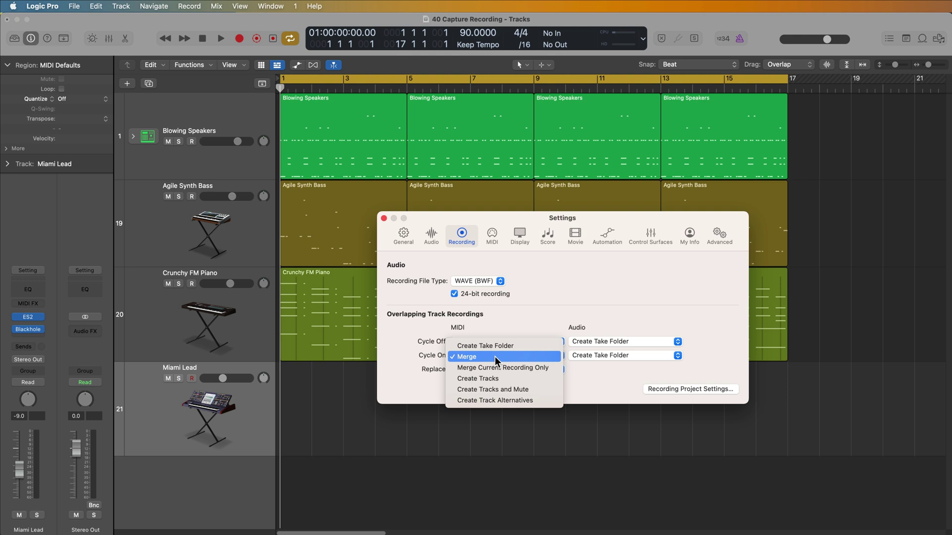
left_click(505, 346)
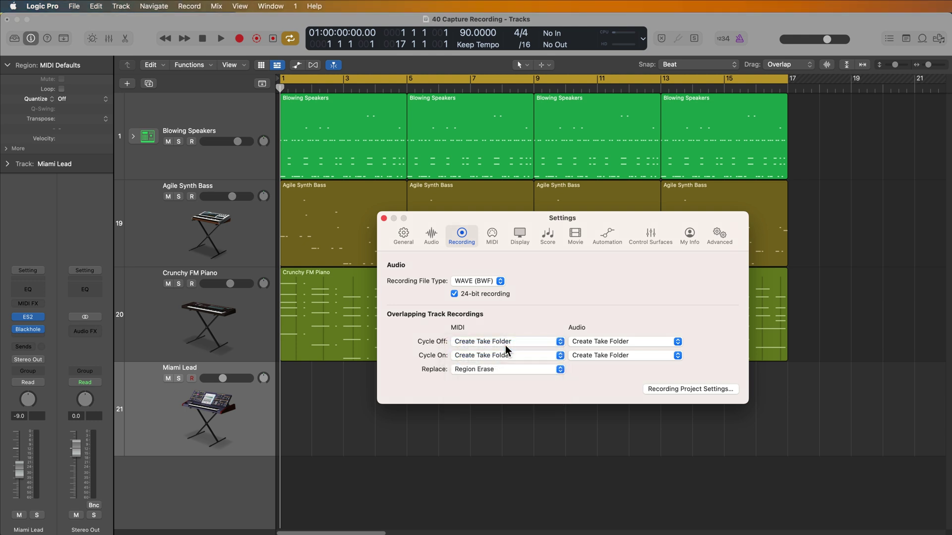
key("super+w")
Set the cycle range to bars 1 to 5 from the first drum, bass and piano regions.
left_click_drag(334, 334, 331, 132)
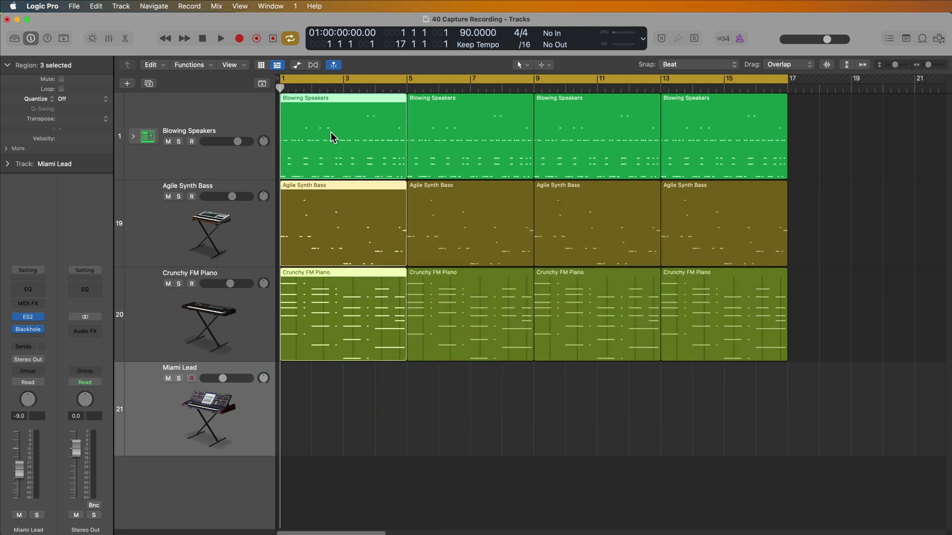
key("super+u")
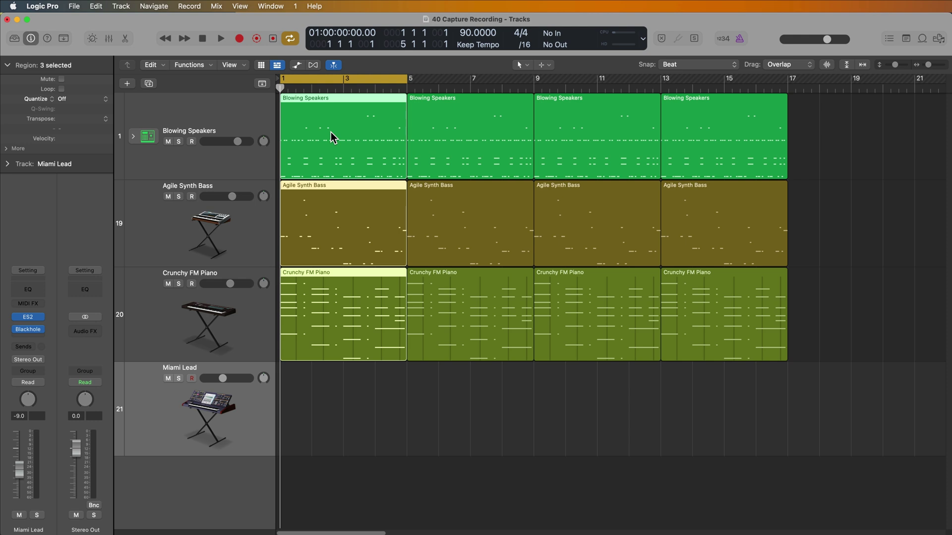
left_click(358, 408)
key("super+Right")
key("super+Right")
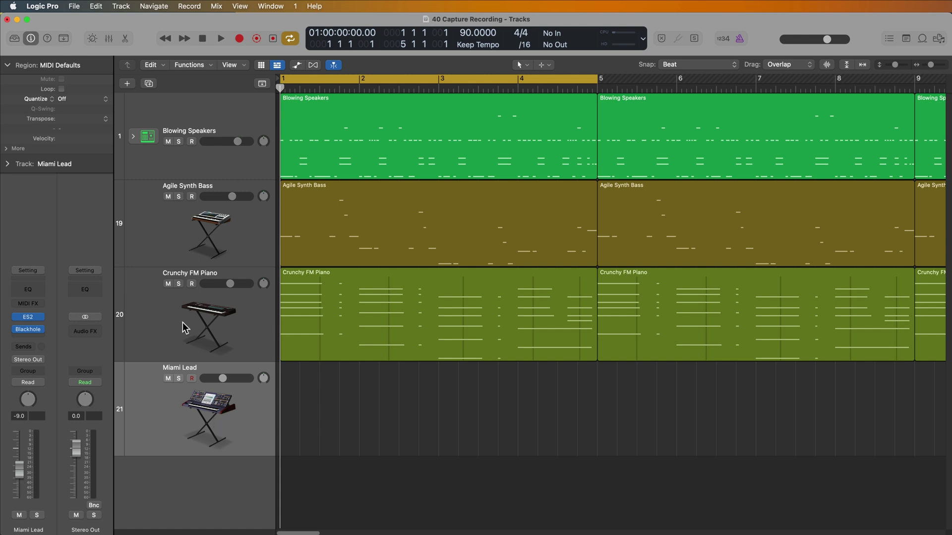
Arm the Miami Lead track, perform the lead during cycled playback, and capture the unrecorded passes as a take folder.
left_click(193, 378)
key("space")
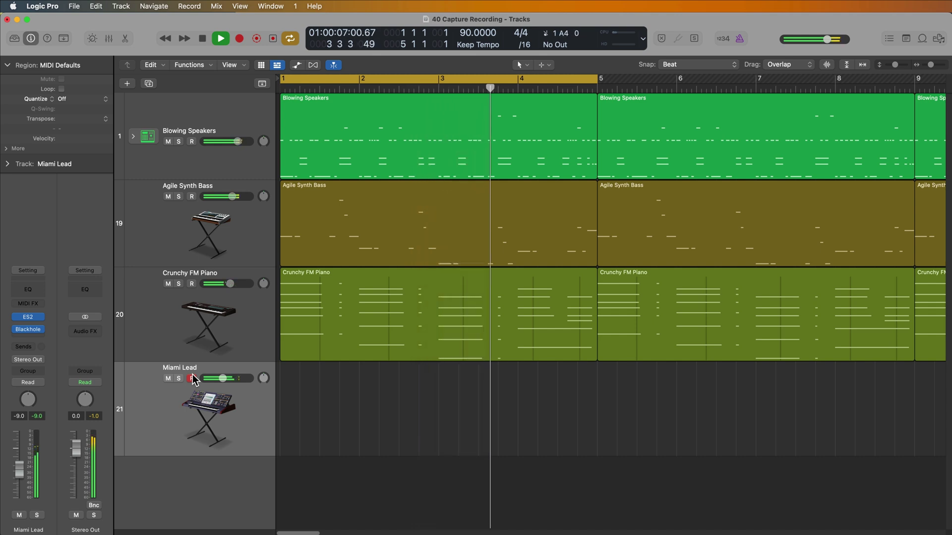
key("space")
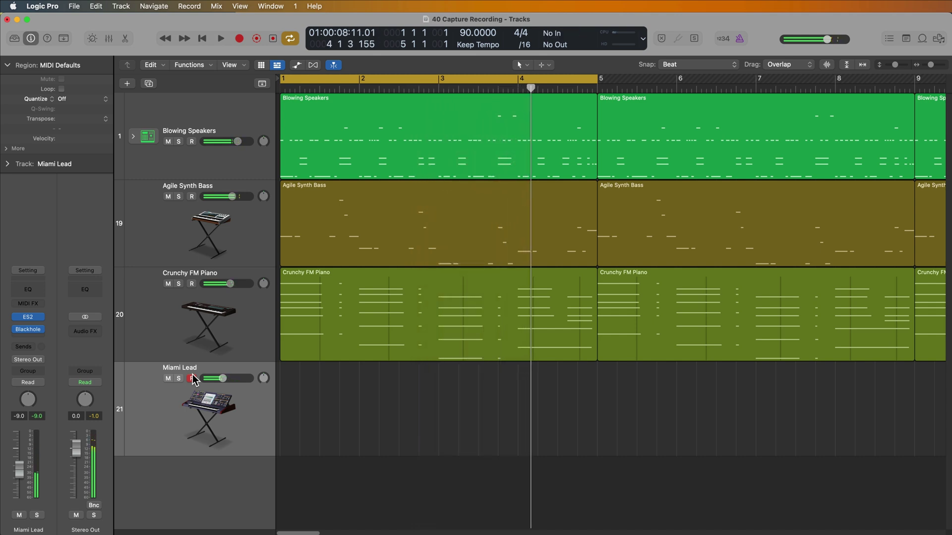
left_click(273, 38)
Unfold the Miami Lead take folder and switch between its takes, ending with Miami Lead.3 selected.
left_click(286, 368)
scroll(412, 391, "down", 5)
left_click(409, 391)
left_click(419, 477)
left_click(422, 301)
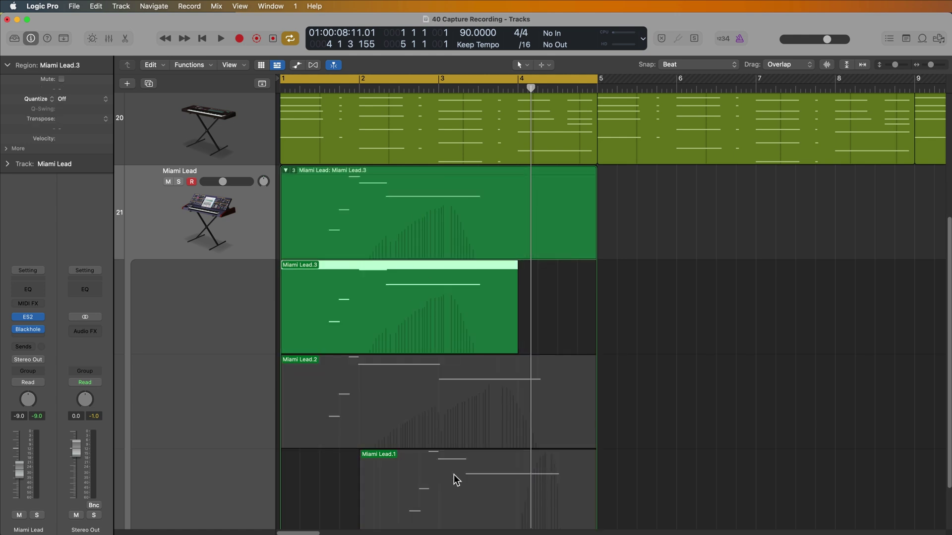
Reduce the take folder to the Miami Lead.3 take and move that region to start late in bar 3.
left_click(290, 170)
left_click(355, 236)
left_click_drag(392, 415, 546, 423)
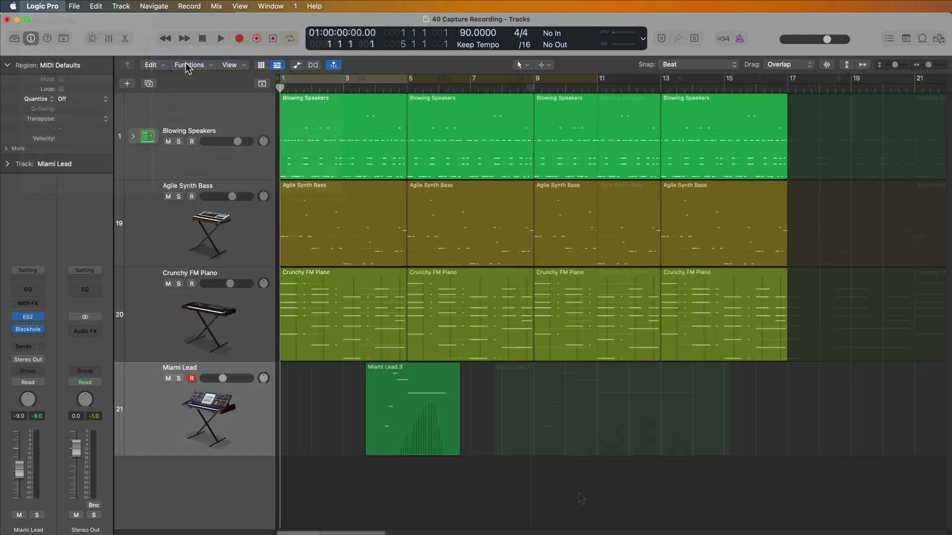
In the recording settings, set overlapping MIDI recordings with Cycle On to Merge and close the settings.
key("super+comma")
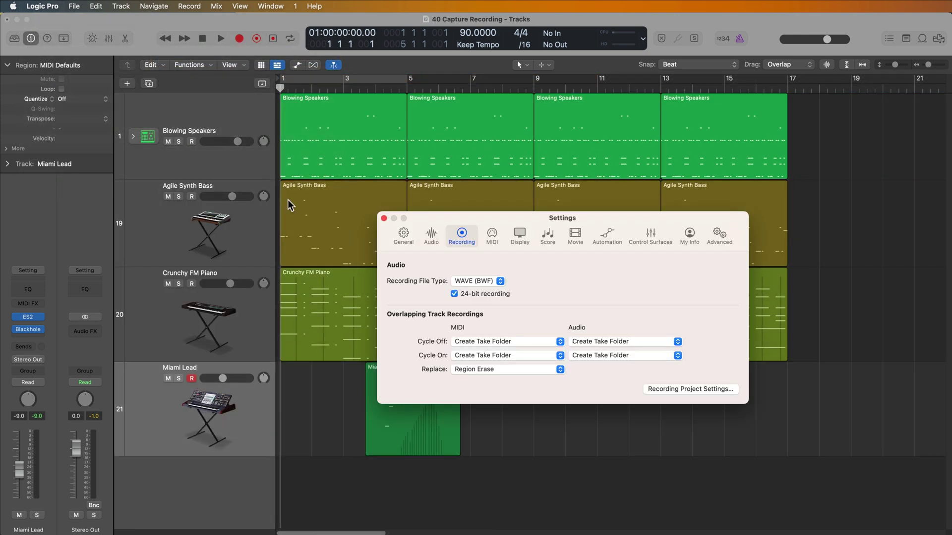
left_click(479, 355)
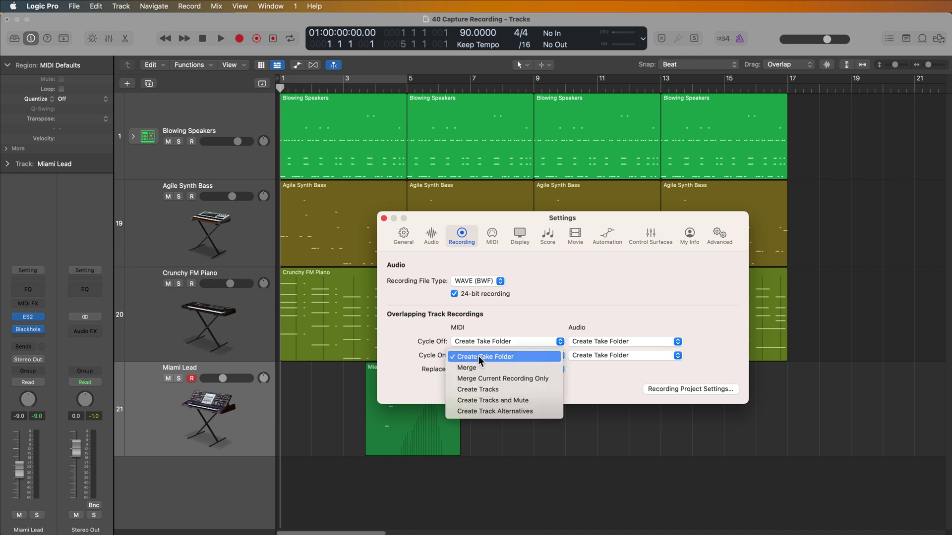
left_click(484, 366)
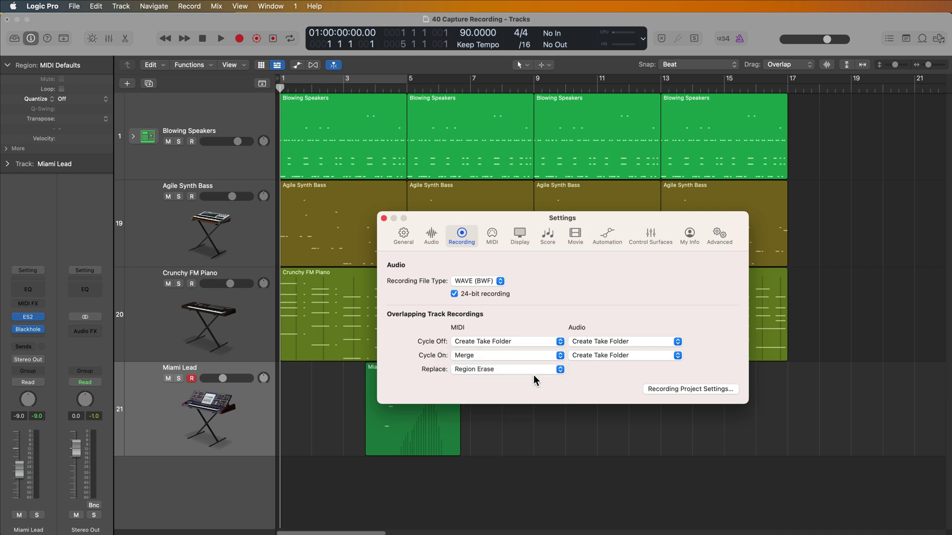
left_click(384, 218)
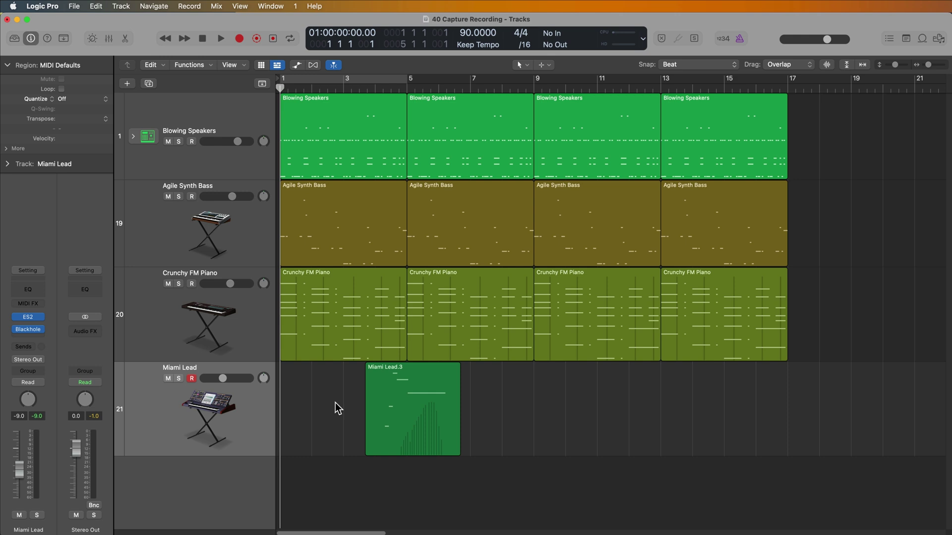
key("super+Left")
key("super+Left")
key("super+Left")
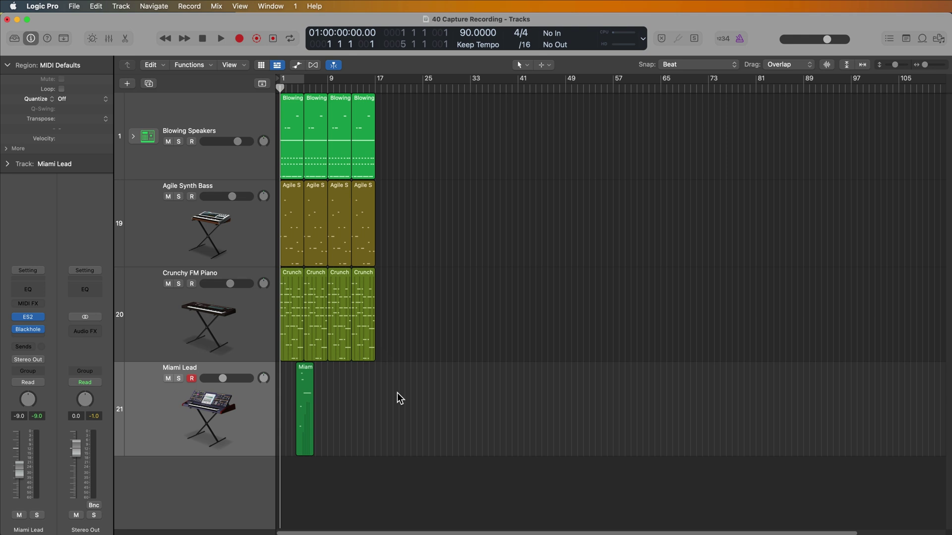
key("z")
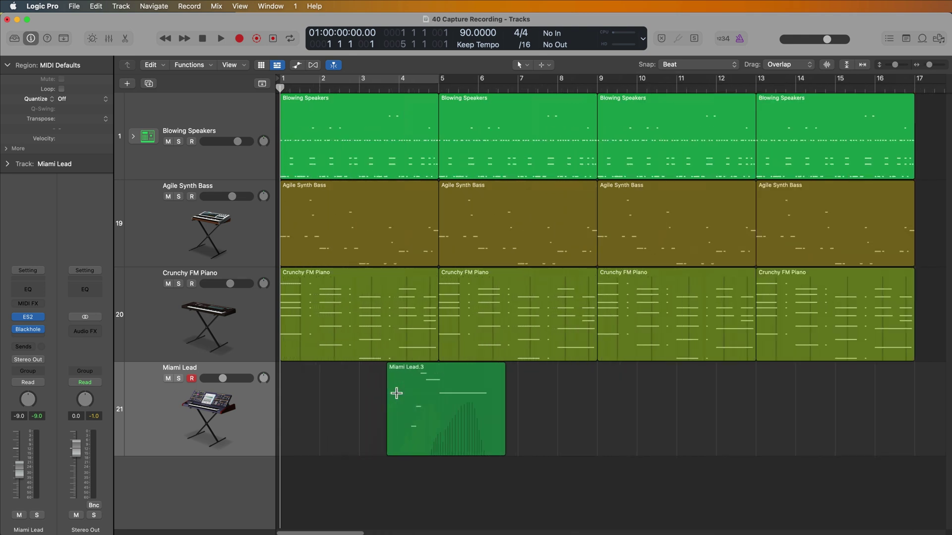